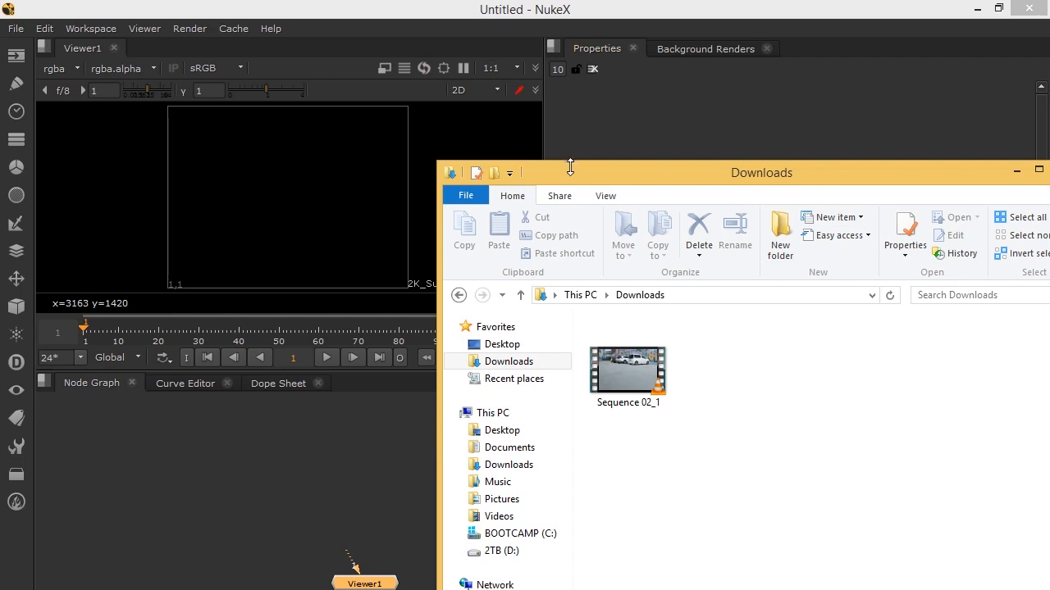
Step: Import the Sequence 02_1 clip from the Downloads folder into the node graph and connect it to Viewer1
{"action": "left_click_drag", "start_coordinate": [571, 164], "coordinate": [665, 175]}
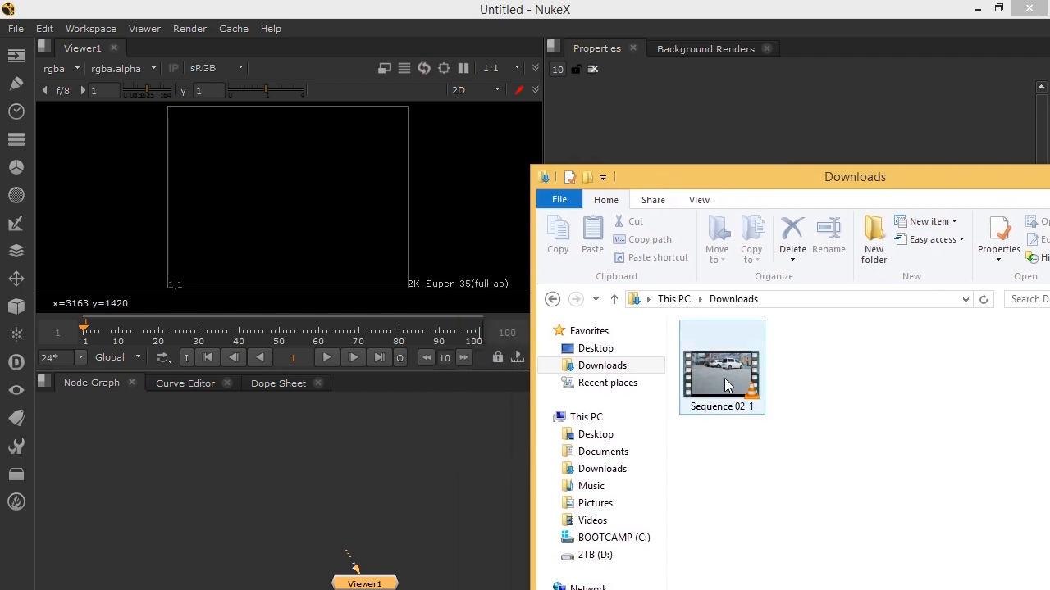
{"action": "left_click_drag", "start_coordinate": [724, 378], "coordinate": [179, 448]}
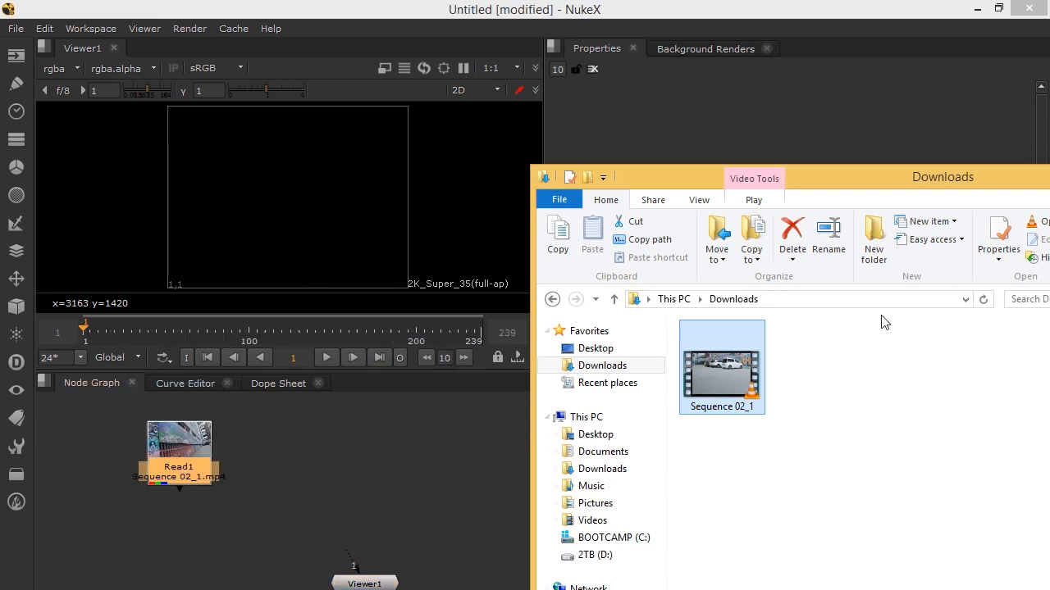
{"action": "left_click", "coordinate": [316, 485]}
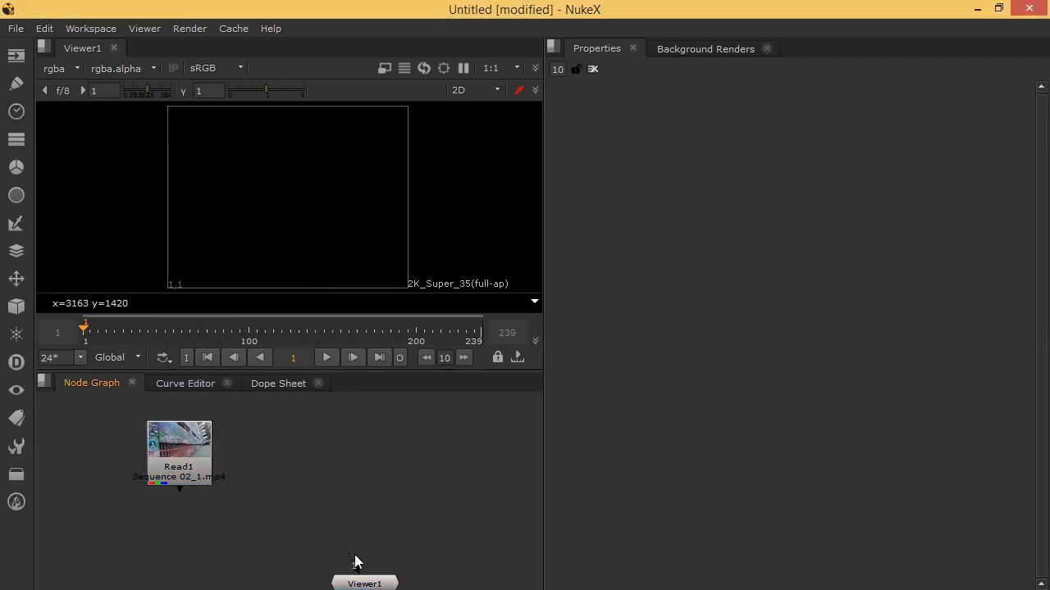
{"action": "left_click_drag", "start_coordinate": [352, 564], "coordinate": [219, 435]}
{"action": "left_click", "coordinate": [384, 439]}
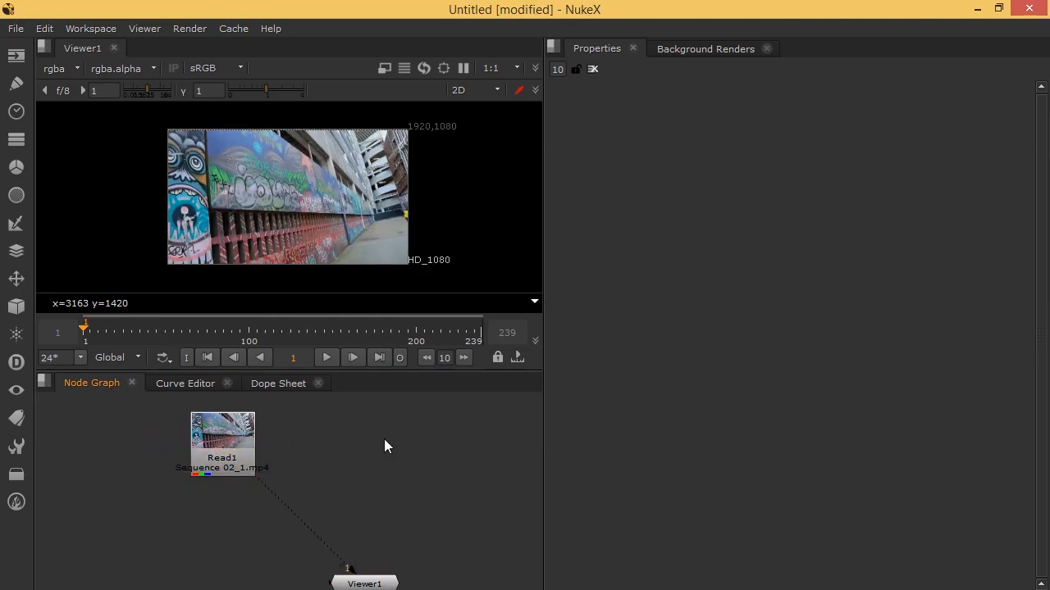
Step: Add a CameraTracker node and insert it between Read1 and Viewer1
{"action": "key", "text": "Tab"}
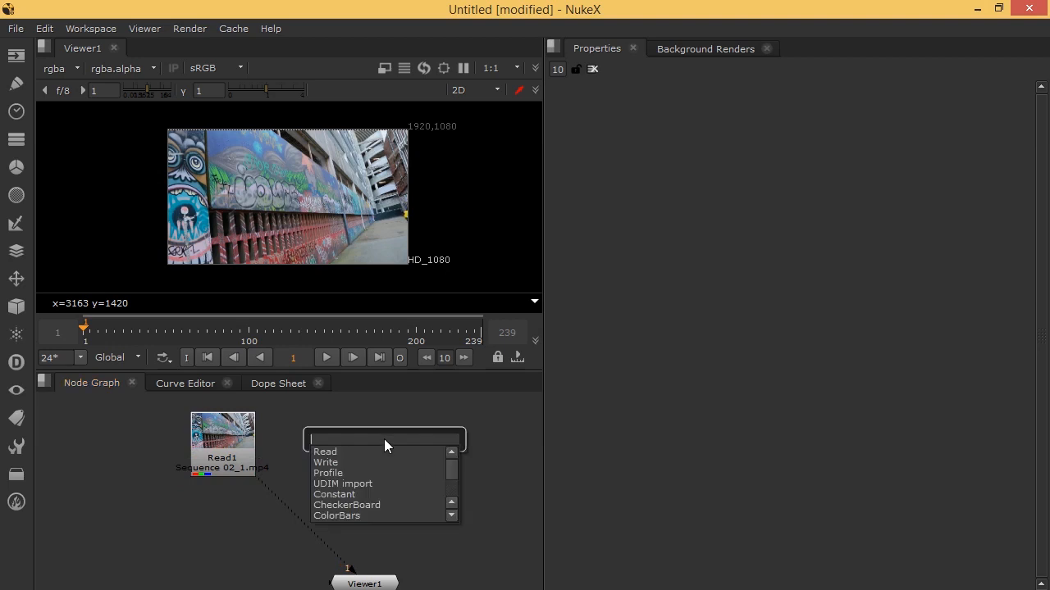
{"action": "type", "text": "cak"}
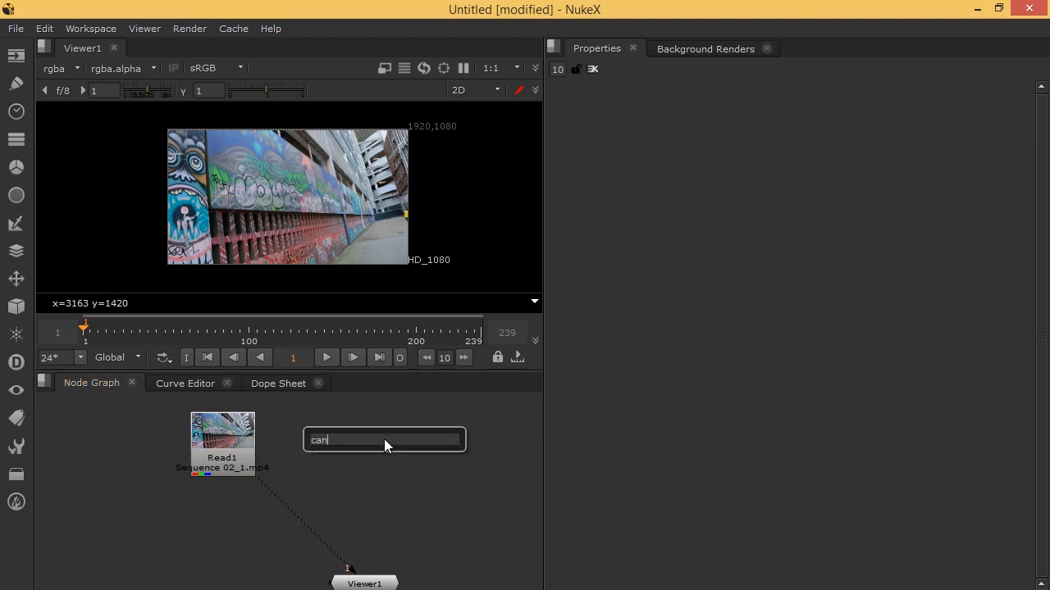
{"action": "key", "text": "BackSpace"}
{"action": "type", "text": "meraTracker"}
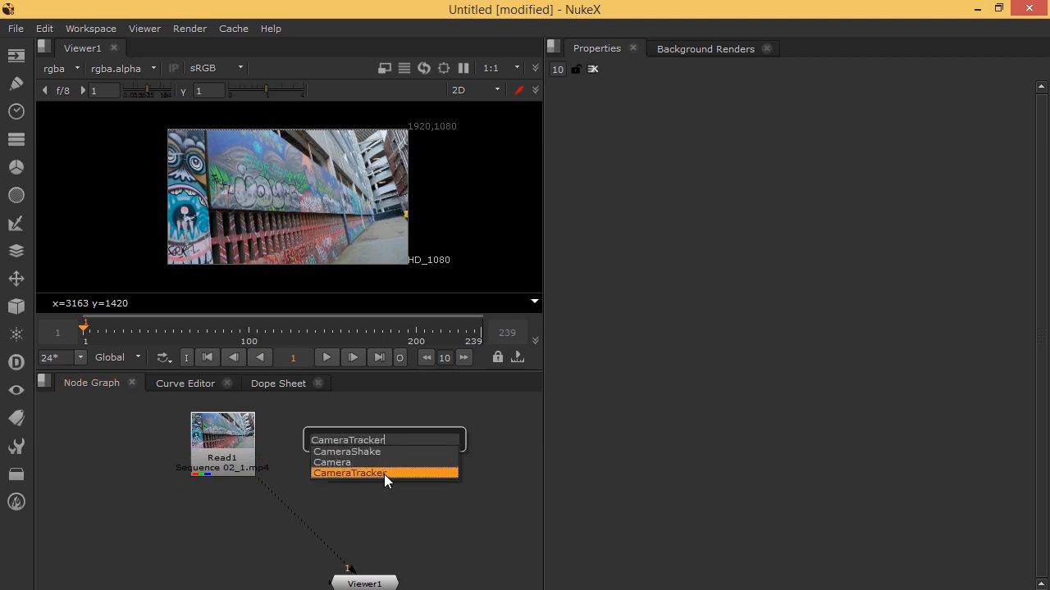
{"action": "left_click", "coordinate": [384, 474]}
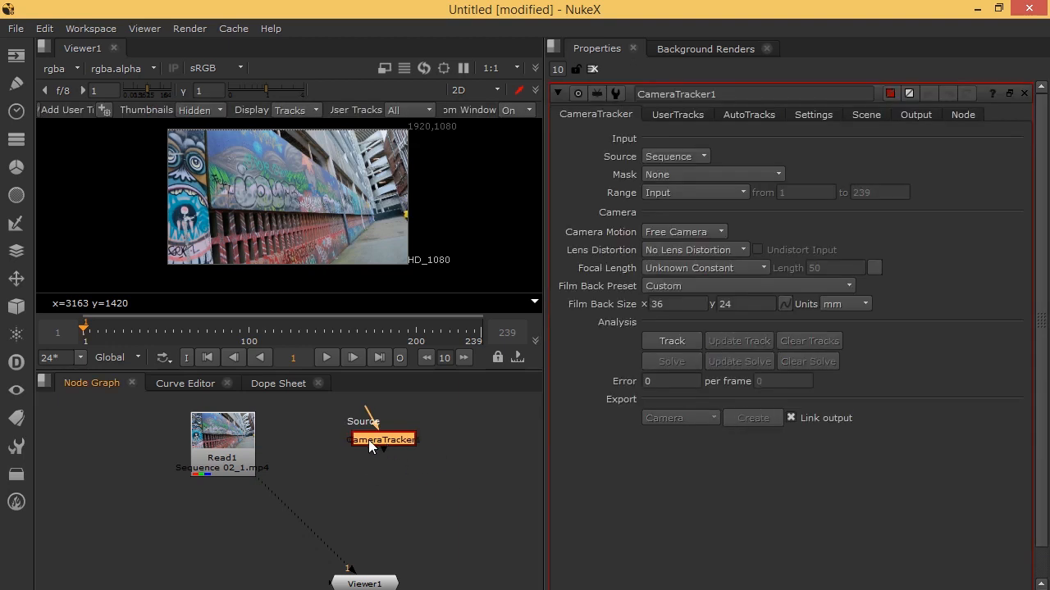
{"action": "left_click_drag", "start_coordinate": [368, 439], "coordinate": [300, 515]}
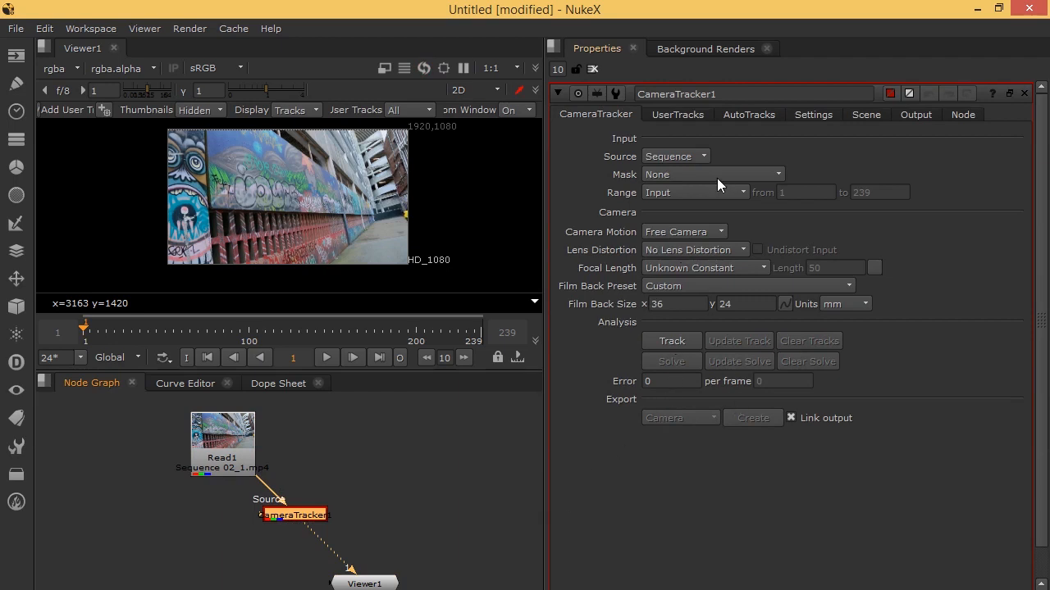
{"action": "left_click", "coordinate": [678, 111]}
{"action": "left_click", "coordinate": [733, 114]}
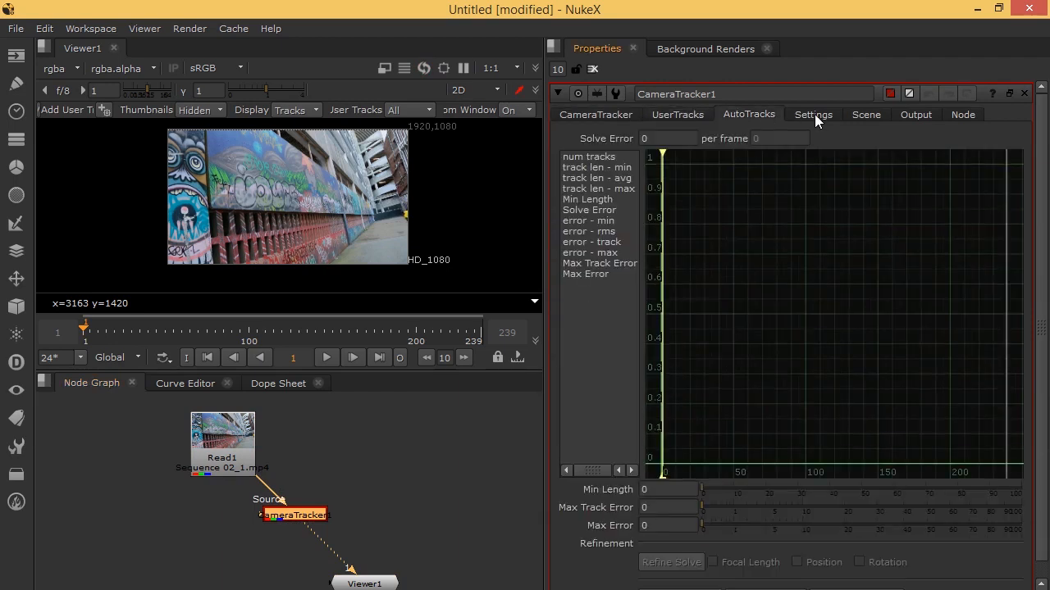
{"action": "left_click", "coordinate": [814, 114]}
{"action": "left_click", "coordinate": [586, 116]}
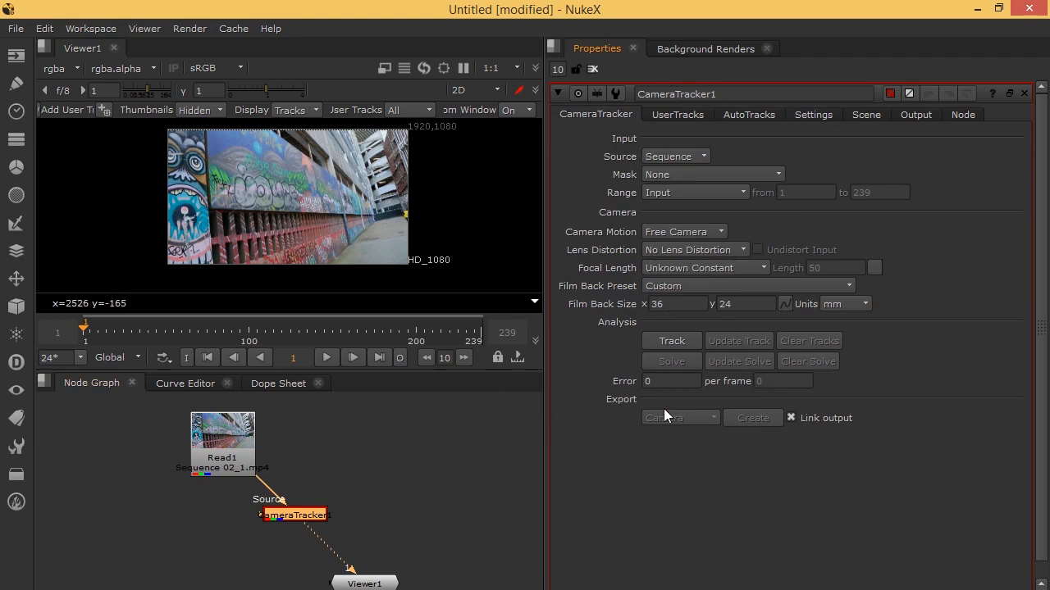
Step: Track the footage with the default CameraTracker settings, solve the camera and check the solve error
{"action": "left_click", "coordinate": [663, 342]}
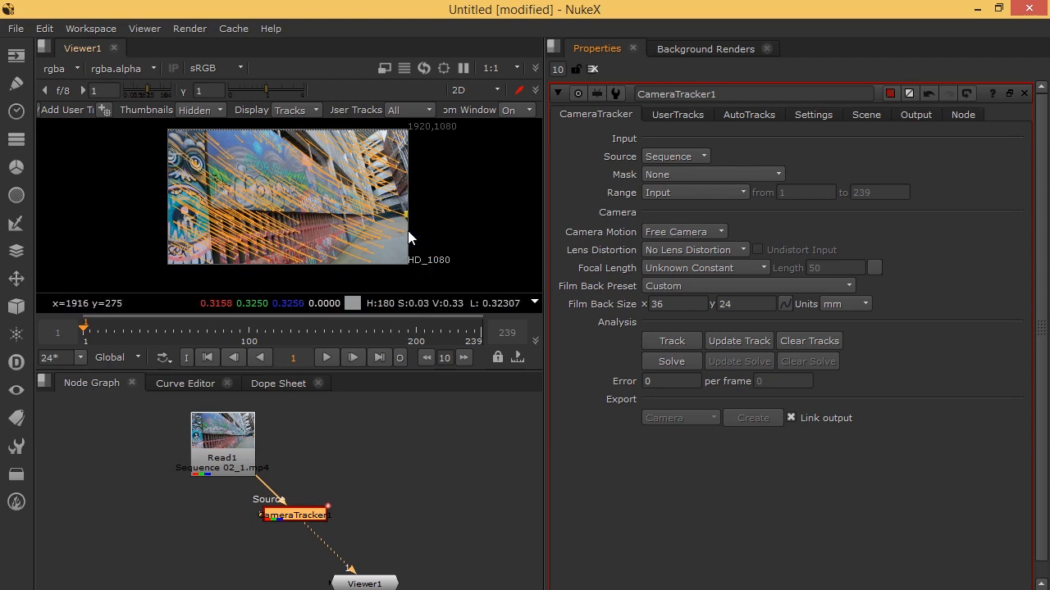
{"action": "left_click", "coordinate": [662, 362]}
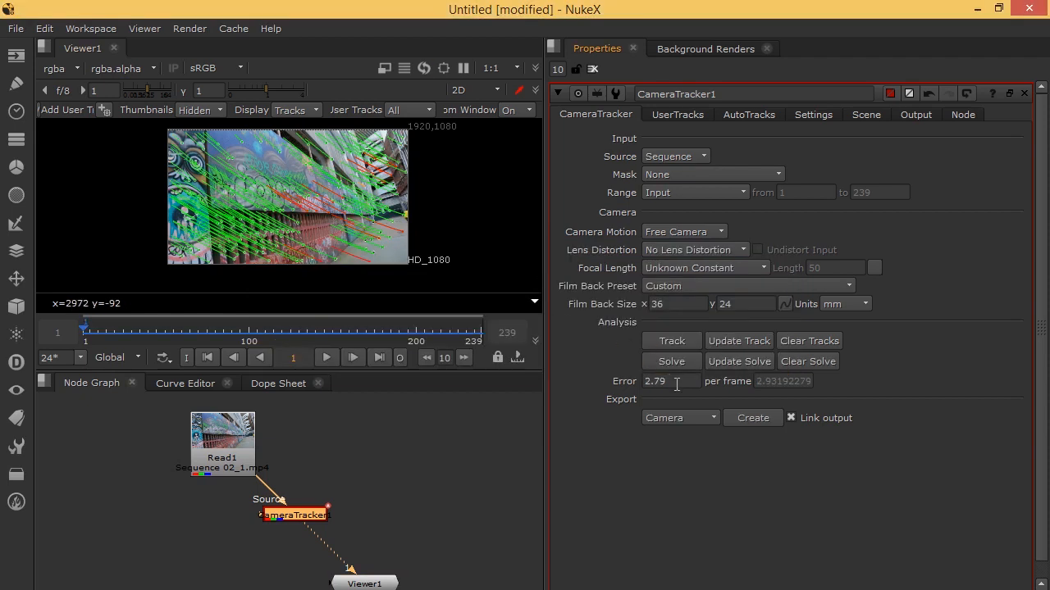
{"action": "mouse_move", "coordinate": [677, 385]}
{"action": "left_mouse_down"}
{"action": "mouse_move", "coordinate": [619, 385]}
{"action": "mouse_move", "coordinate": [664, 383]}
{"action": "left_mouse_up"}
{"action": "left_click", "coordinate": [685, 380]}
{"action": "mouse_move", "coordinate": [686, 380]}
{"action": "left_mouse_down"}
{"action": "mouse_move", "coordinate": [630, 381]}
{"action": "mouse_move", "coordinate": [672, 381]}
{"action": "left_mouse_up"}
Step: Set the CameraTracker export type to Scene and create the linked scene nodes from the solve
{"action": "left_click_drag", "start_coordinate": [312, 510], "coordinate": [275, 522]}
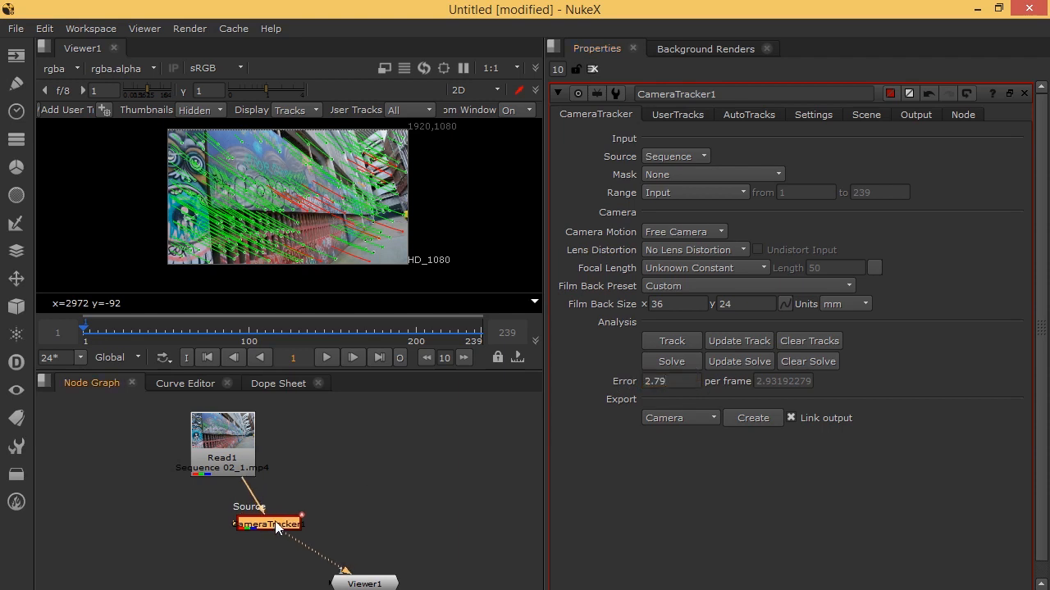
{"action": "left_click", "coordinate": [705, 414]}
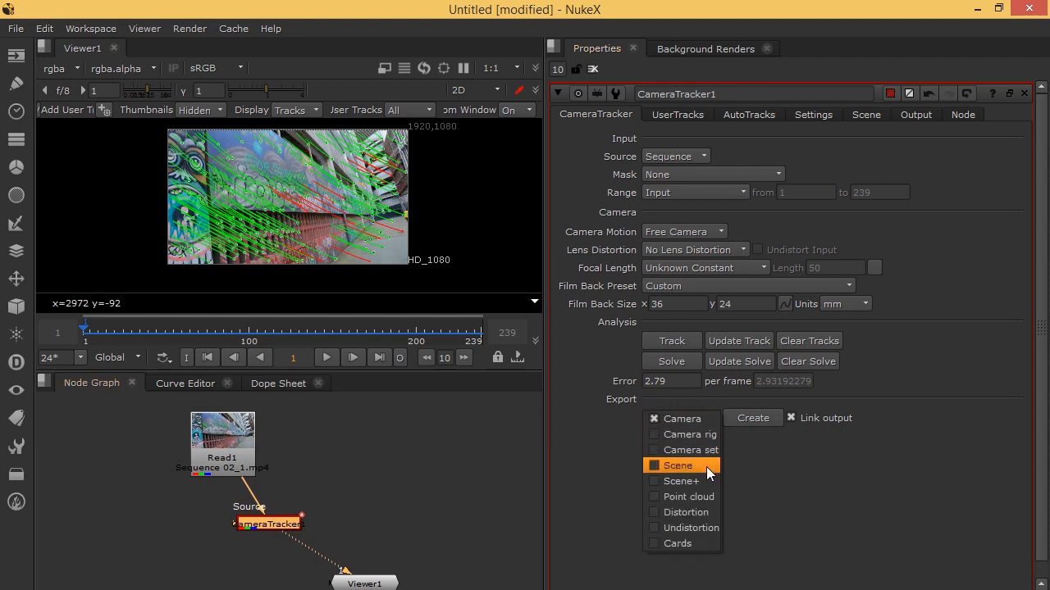
{"action": "left_click", "coordinate": [706, 467]}
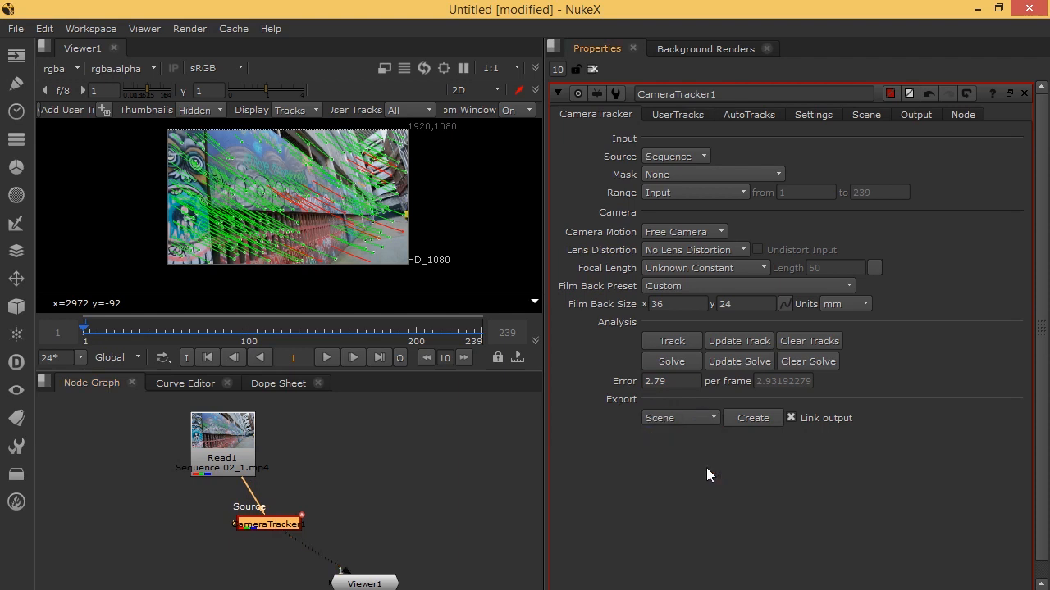
{"action": "left_click", "coordinate": [764, 421]}
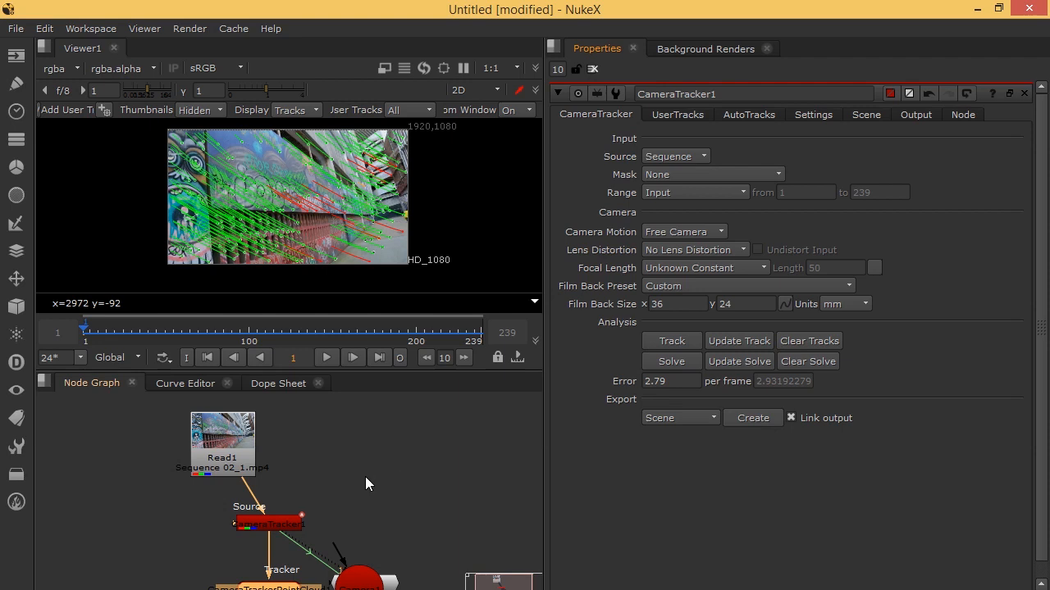
Step: Arrange the exported nodes, place Viewer1 below the point cloud and connect Scene1 to the viewer's second input
{"action": "left_click_drag", "start_coordinate": [369, 519], "coordinate": [296, 493]}
{"action": "left_click_drag", "start_coordinate": [298, 534], "coordinate": [401, 444]}
{"action": "left_click_drag", "start_coordinate": [190, 559], "coordinate": [376, 465]}
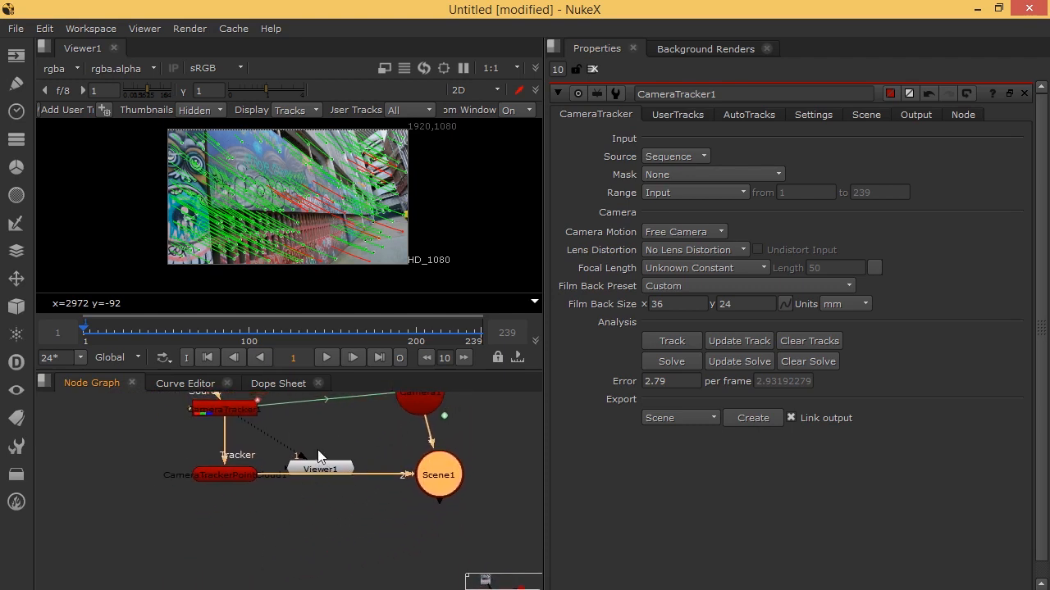
{"action": "left_click_drag", "start_coordinate": [319, 468], "coordinate": [225, 586]}
{"action": "left_click_drag", "start_coordinate": [322, 542], "coordinate": [301, 533]}
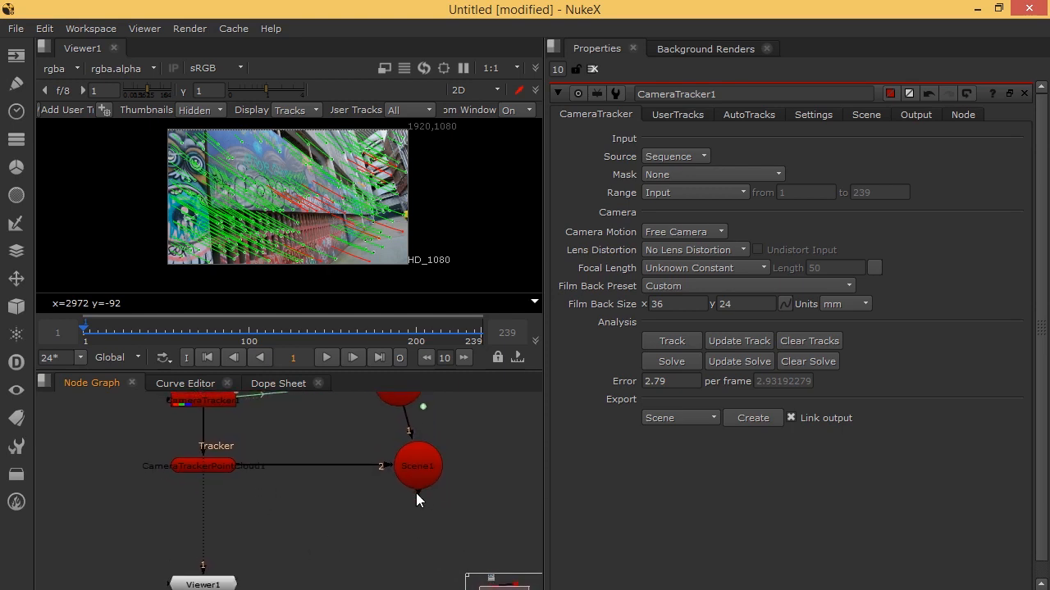
{"action": "left_click_drag", "start_coordinate": [415, 497], "coordinate": [226, 578]}
{"action": "left_click_drag", "start_coordinate": [355, 519], "coordinate": [380, 506]}
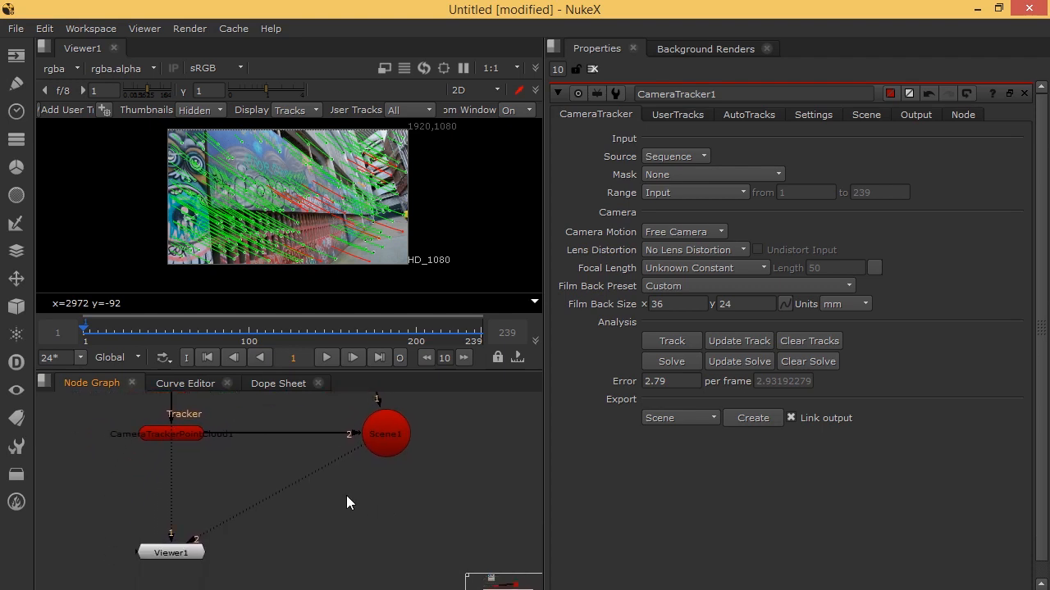
Step: Add a ScanlineRender node and insert it into the tracker's connection to Viewer1, moving the viewer lower
{"action": "key", "text": "Tab"}
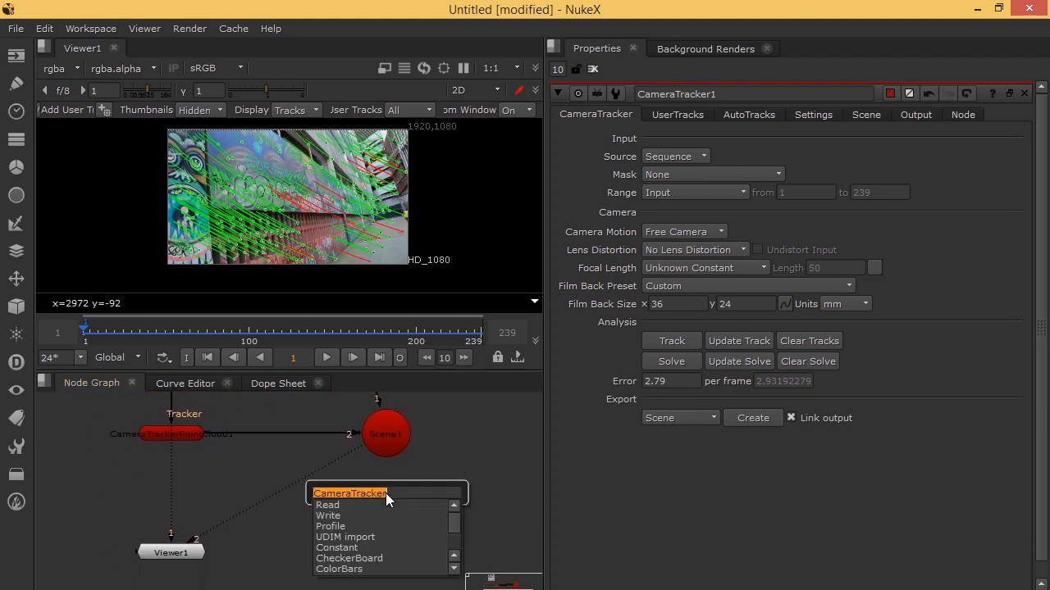
{"action": "type", "text": "scan"}
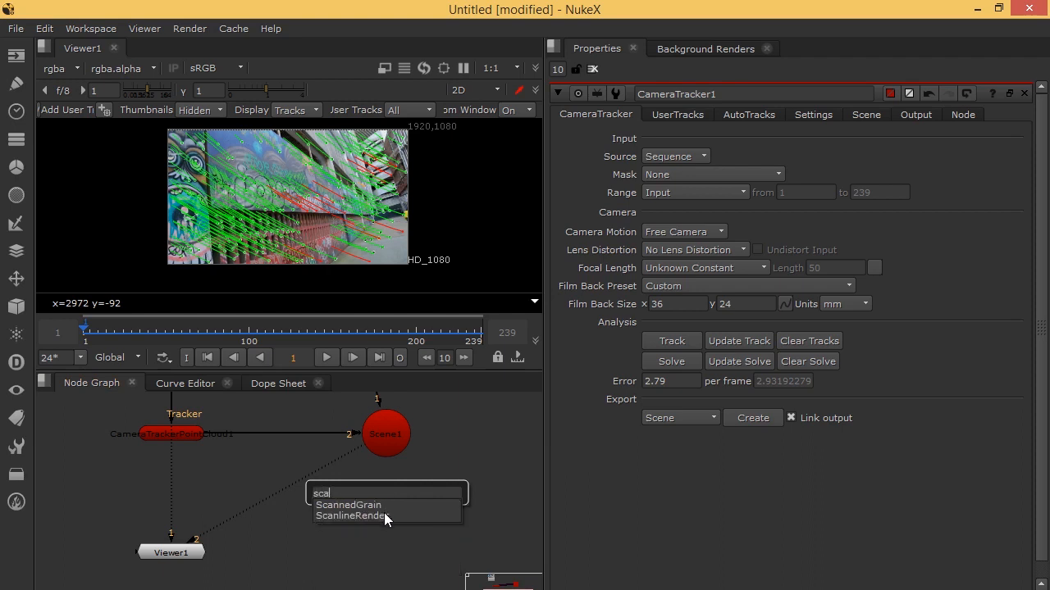
{"action": "left_click", "coordinate": [384, 512]}
{"action": "left_click_drag", "start_coordinate": [333, 493], "coordinate": [168, 499]}
{"action": "left_click_drag", "start_coordinate": [170, 553], "coordinate": [172, 587]}
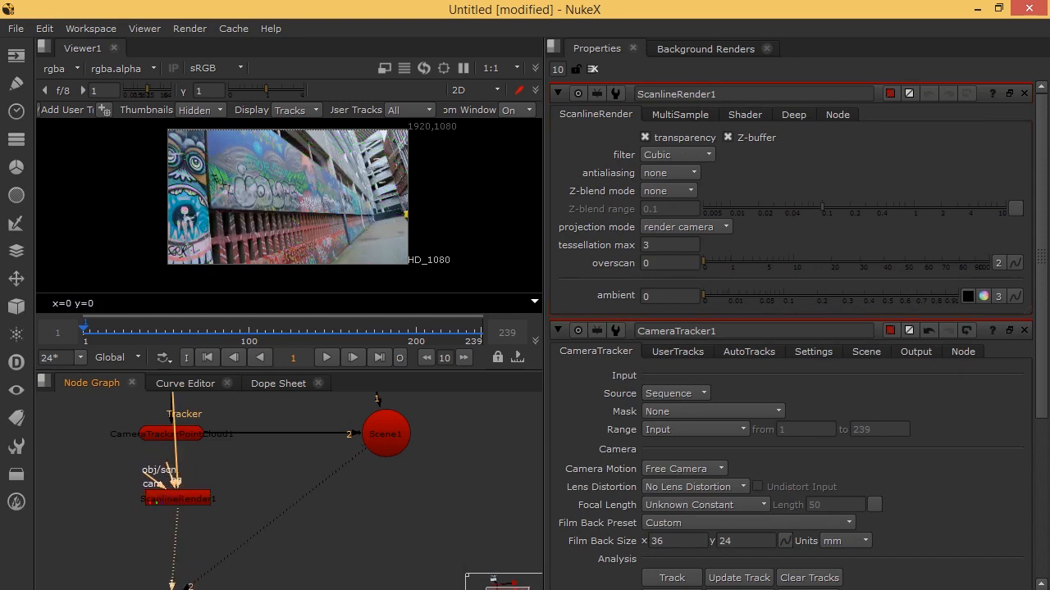
Step: Connect the ScanlineRender node's obj/scn input to Scene1 and its cam input to Camera1
{"action": "left_click_drag", "start_coordinate": [152, 493], "coordinate": [395, 437]}
{"action": "left_click_drag", "start_coordinate": [485, 466], "coordinate": [468, 528]}
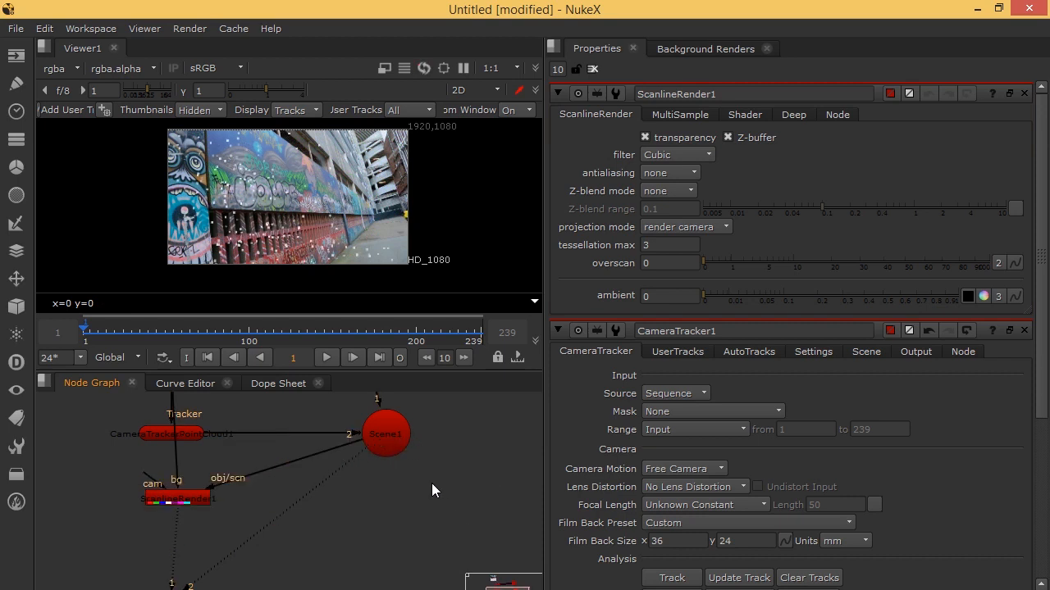
{"action": "left_click_drag", "start_coordinate": [422, 468], "coordinate": [413, 563]}
{"action": "mouse_move", "coordinate": [135, 574]}
{"action": "left_mouse_down"}
{"action": "mouse_move", "coordinate": [81, 553]}
{"action": "mouse_move", "coordinate": [109, 570]}
{"action": "mouse_move", "coordinate": [360, 439]}
{"action": "mouse_move", "coordinate": [345, 449]}
{"action": "left_mouse_up"}
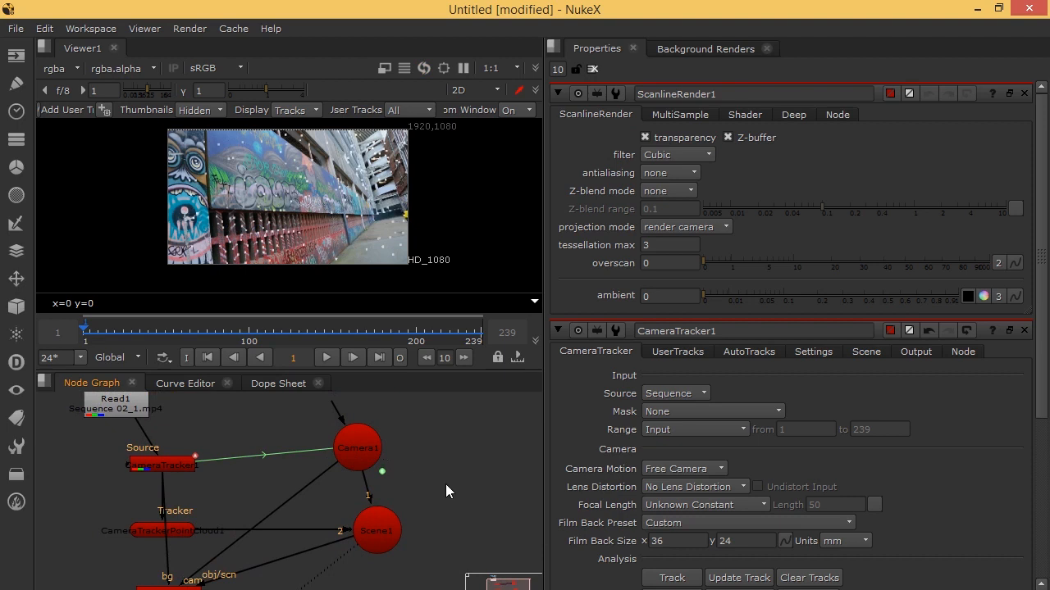
Step: Move Viewer1 lower in the node graph and add a WriteGeo node beside it
{"action": "left_click_drag", "start_coordinate": [445, 484], "coordinate": [455, 378]}
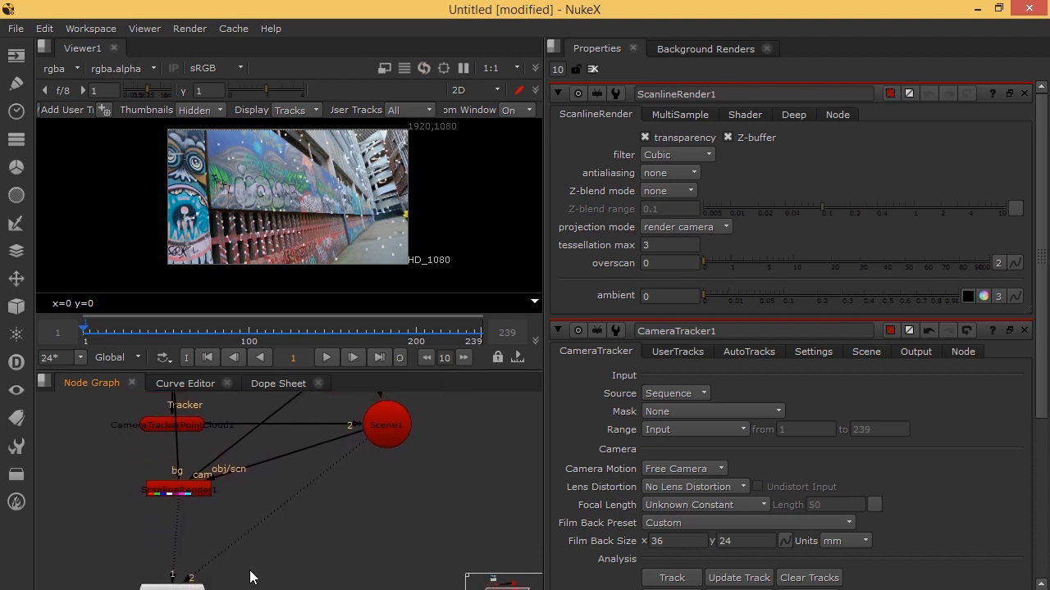
{"action": "left_click_drag", "start_coordinate": [417, 490], "coordinate": [421, 468]}
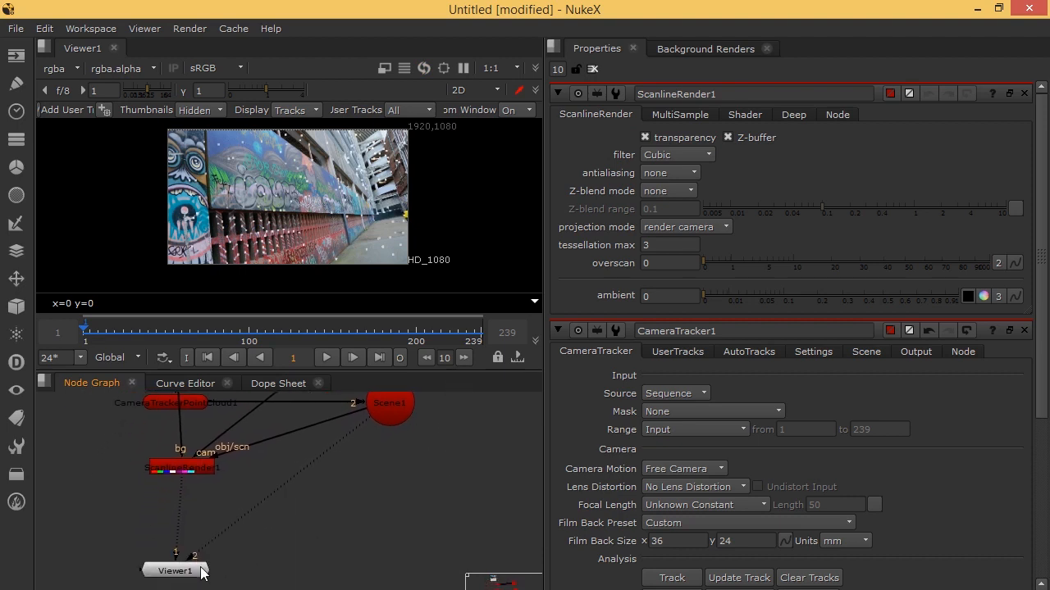
{"action": "left_click_drag", "start_coordinate": [196, 569], "coordinate": [195, 589]}
{"action": "left_click", "coordinate": [320, 580]}
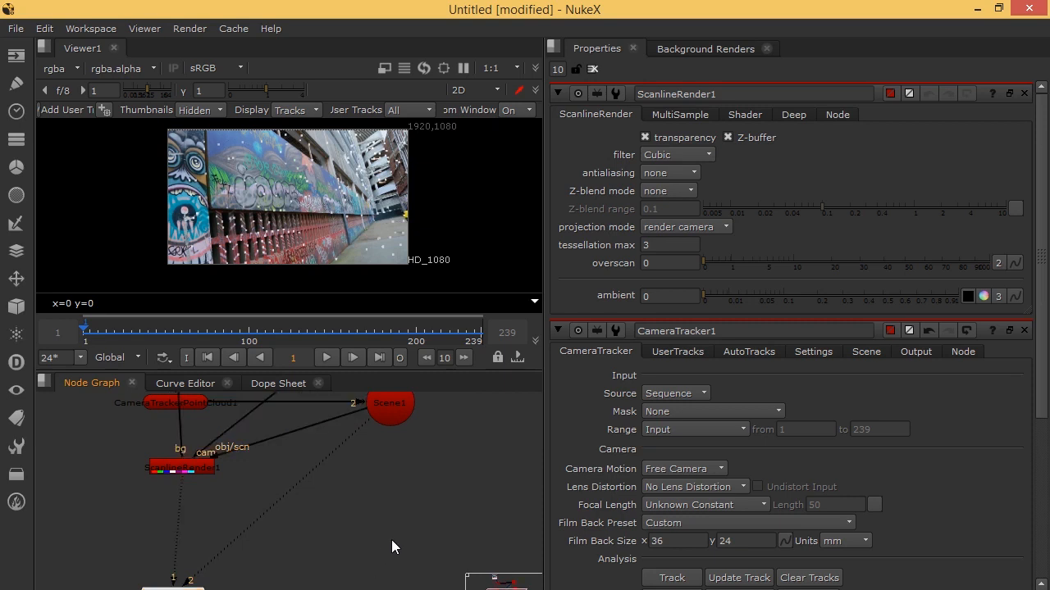
{"action": "key", "text": "Tab"}
{"action": "type", "text": "wri"}
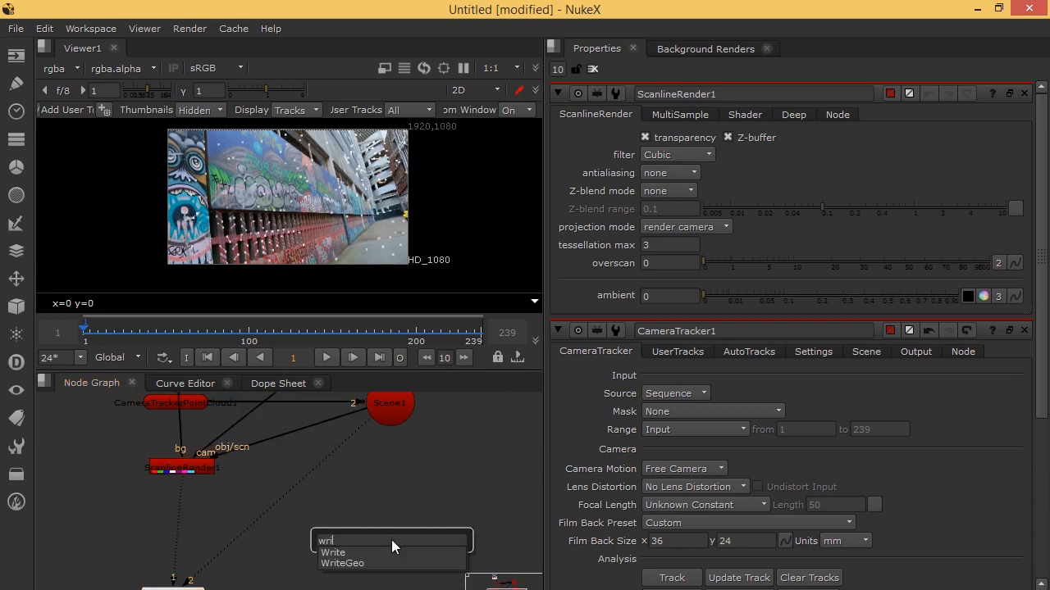
{"action": "left_click", "coordinate": [344, 563]}
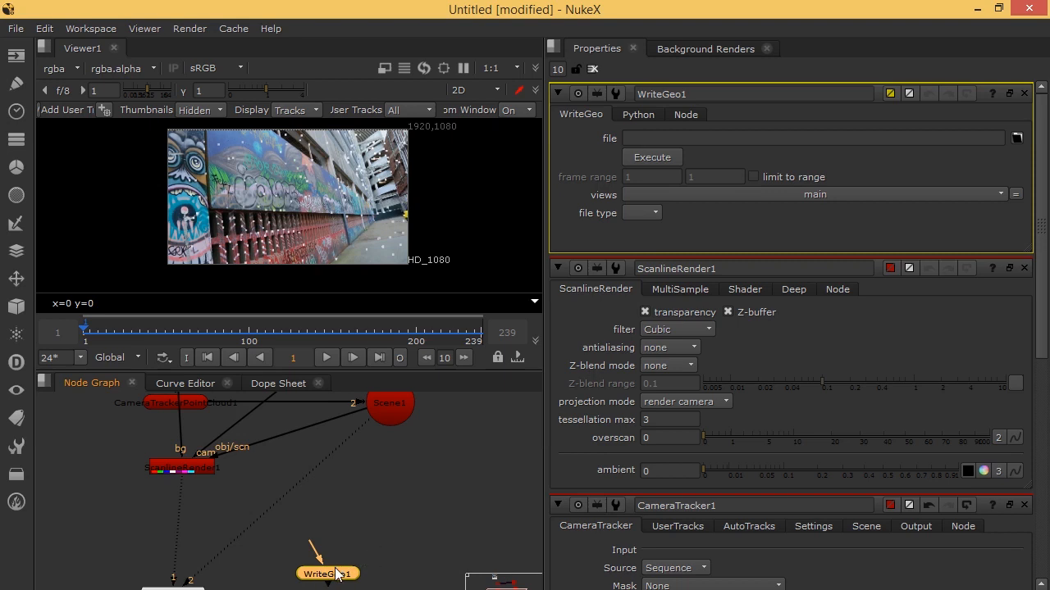
Step: Insert the WriteGeo node into the connection between Scene1 and Viewer1
{"action": "left_click_drag", "start_coordinate": [336, 569], "coordinate": [409, 546]}
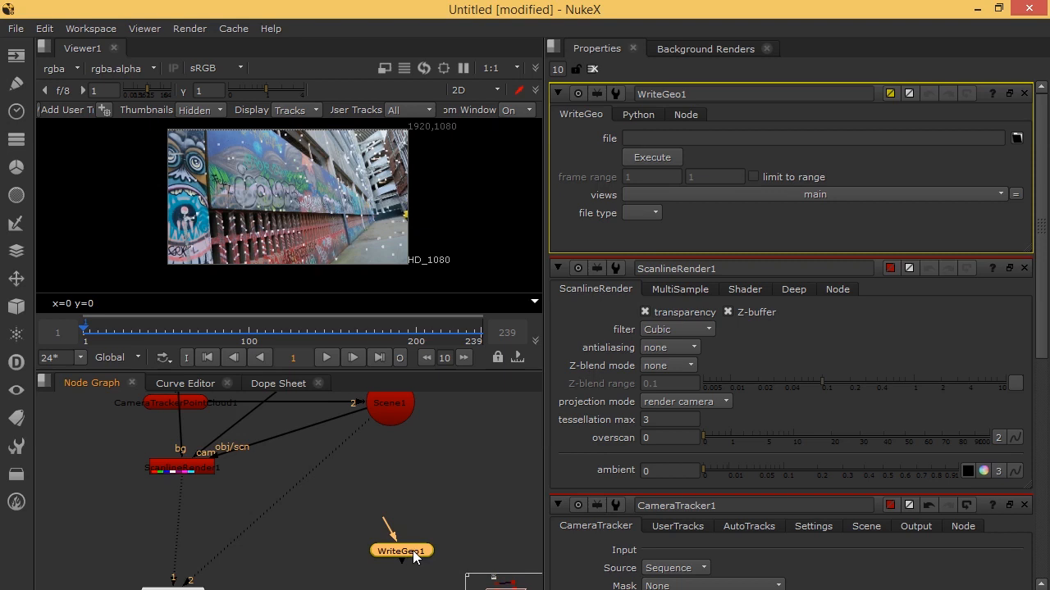
{"action": "left_click_drag", "start_coordinate": [414, 558], "coordinate": [296, 516]}
{"action": "left_click_drag", "start_coordinate": [193, 516], "coordinate": [423, 406]}
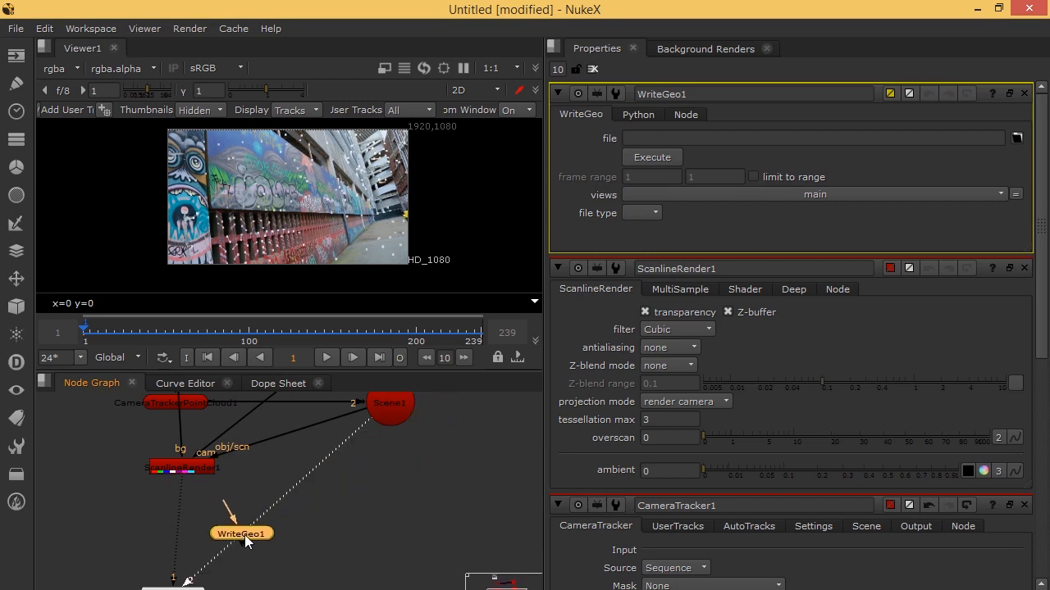
{"action": "left_click_drag", "start_coordinate": [244, 535], "coordinate": [272, 515]}
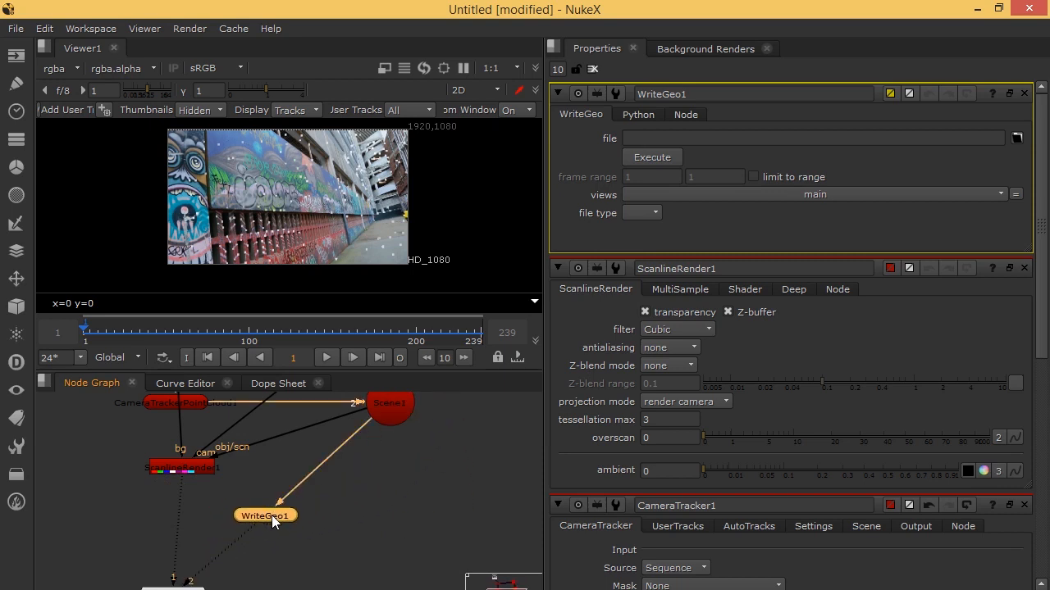
{"action": "left_click", "coordinate": [728, 311]}
{"action": "left_click", "coordinate": [1016, 138]}
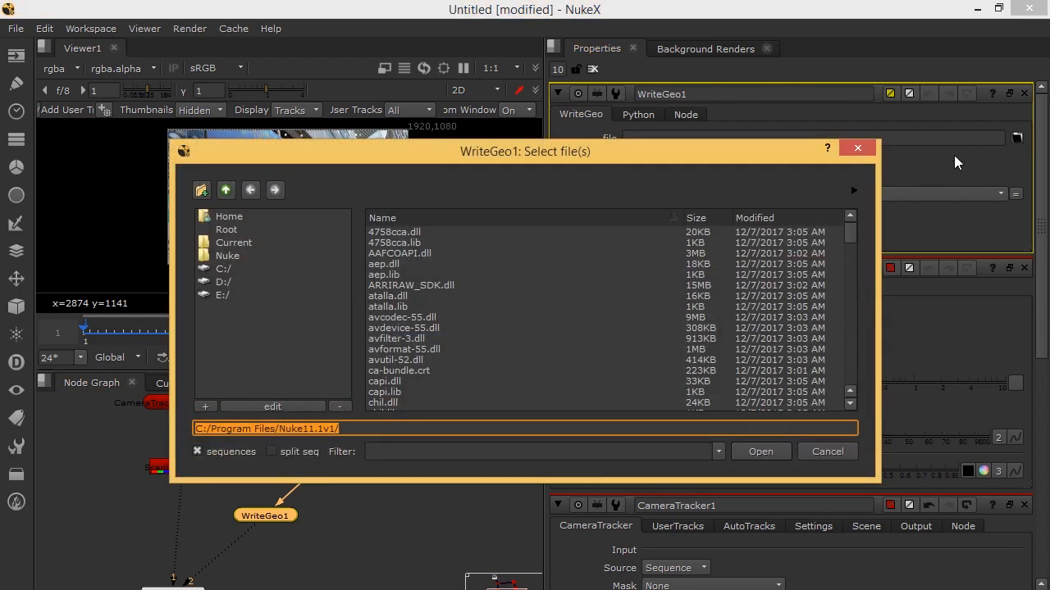
{"action": "left_click", "coordinate": [230, 217]}
{"action": "double_click", "coordinate": [398, 274]}
{"action": "left_click", "coordinate": [410, 275]}
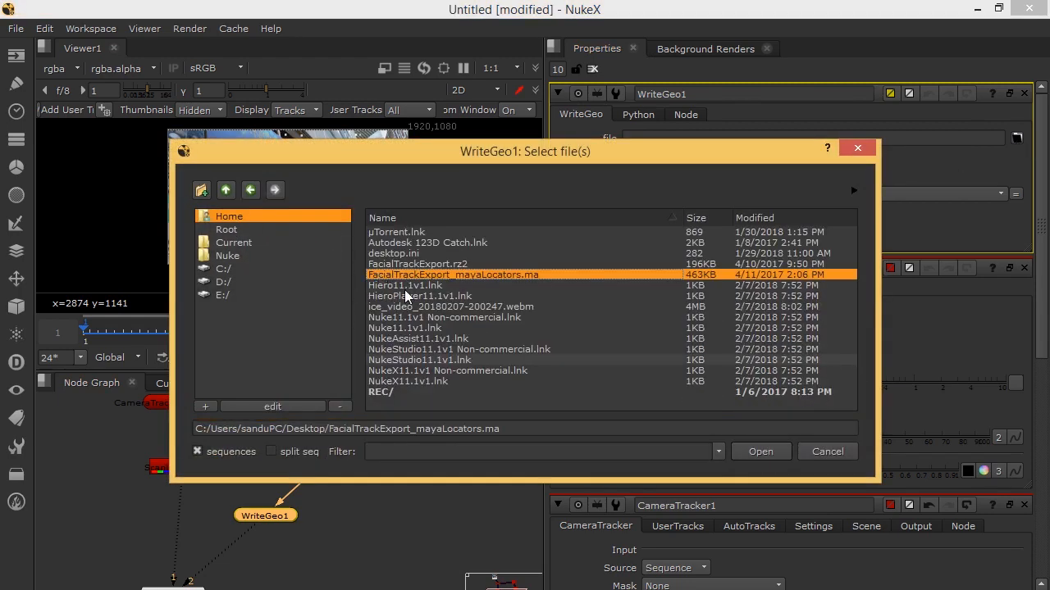
{"action": "left_click", "coordinate": [830, 451]}
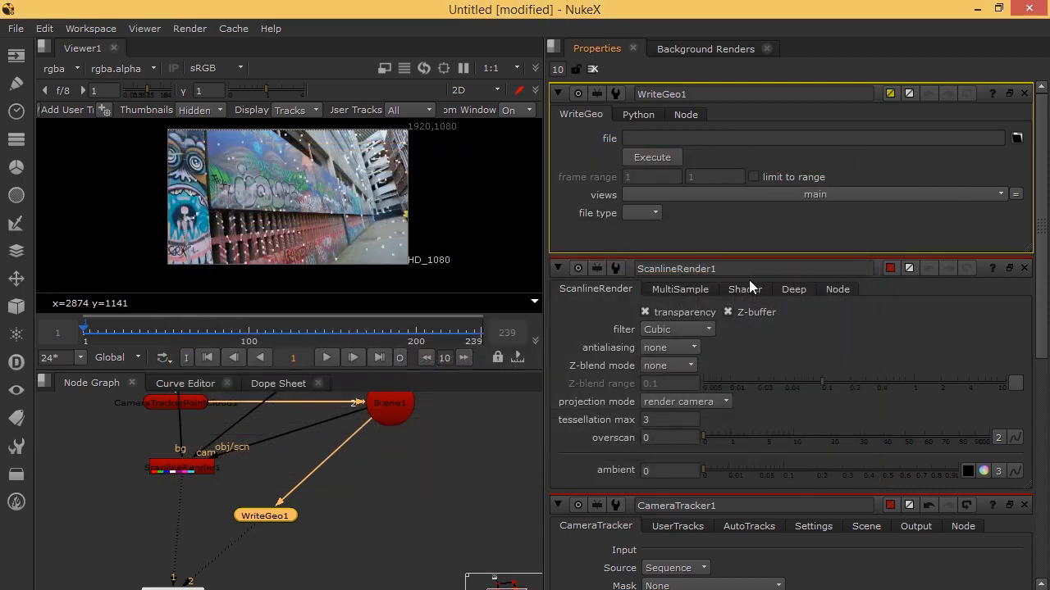
Step: Set the WriteGeo node's file type to fbx and its output file to test.fbx in the Desktop folder
{"action": "left_click", "coordinate": [643, 211]}
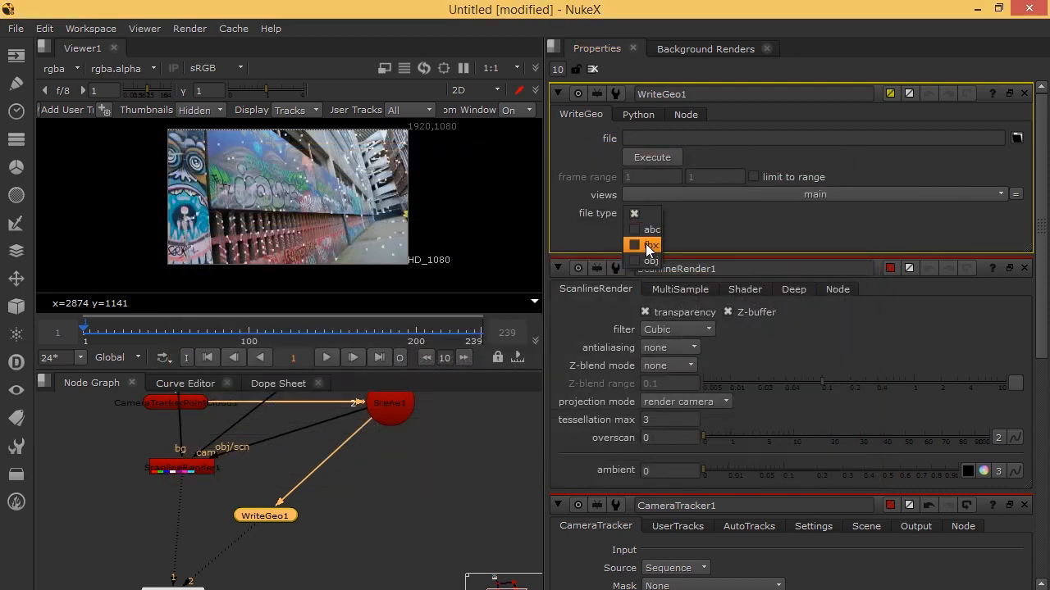
{"action": "left_click", "coordinate": [646, 244]}
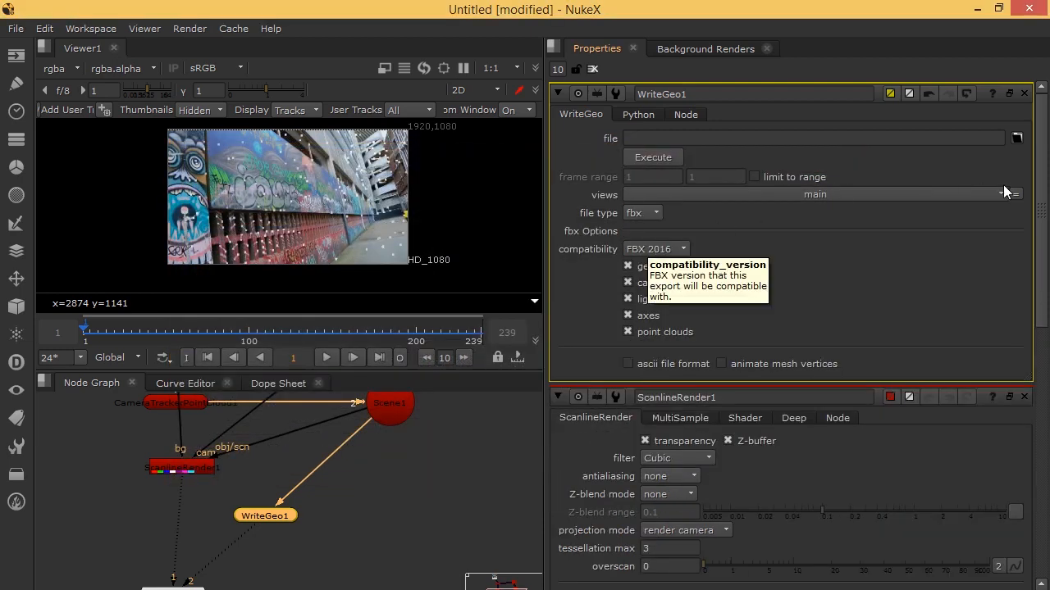
{"action": "left_click", "coordinate": [1017, 138]}
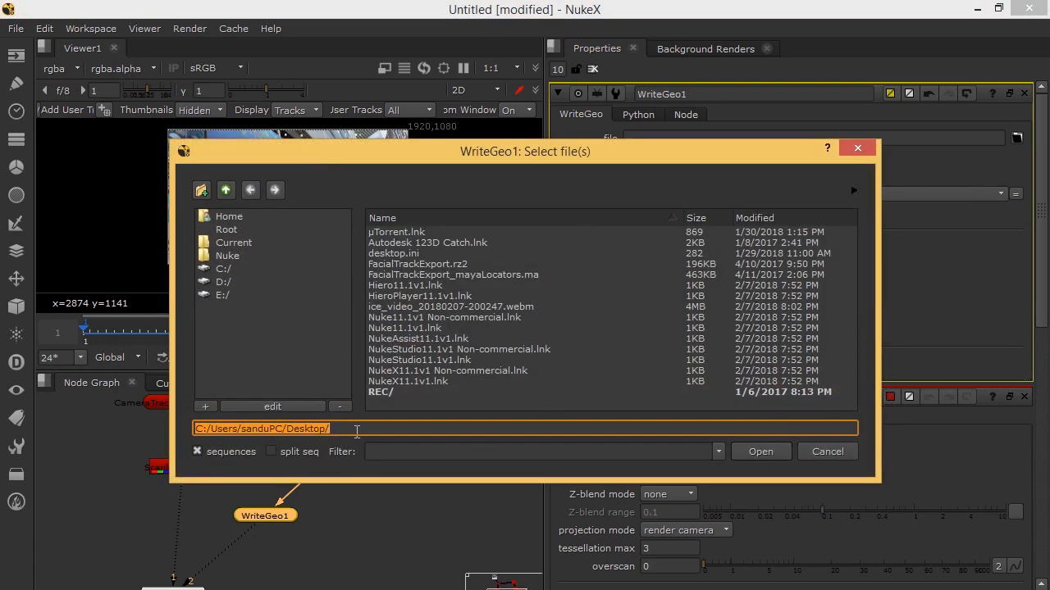
{"action": "left_click", "coordinate": [357, 428]}
{"action": "type", "text": "test"}
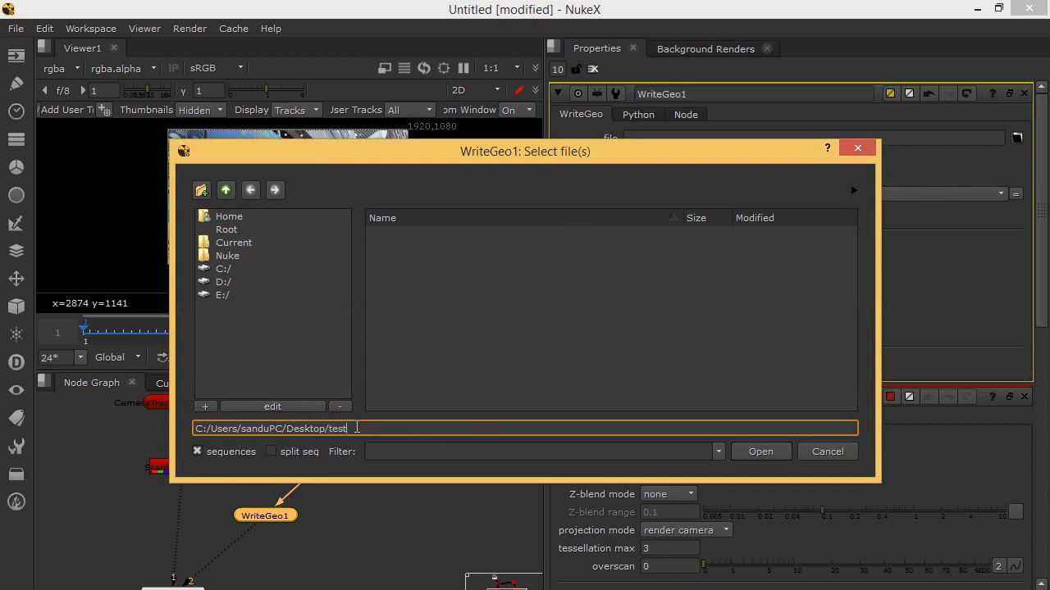
{"action": "type", "text": ".fbx"}
{"action": "key", "text": "Return"}
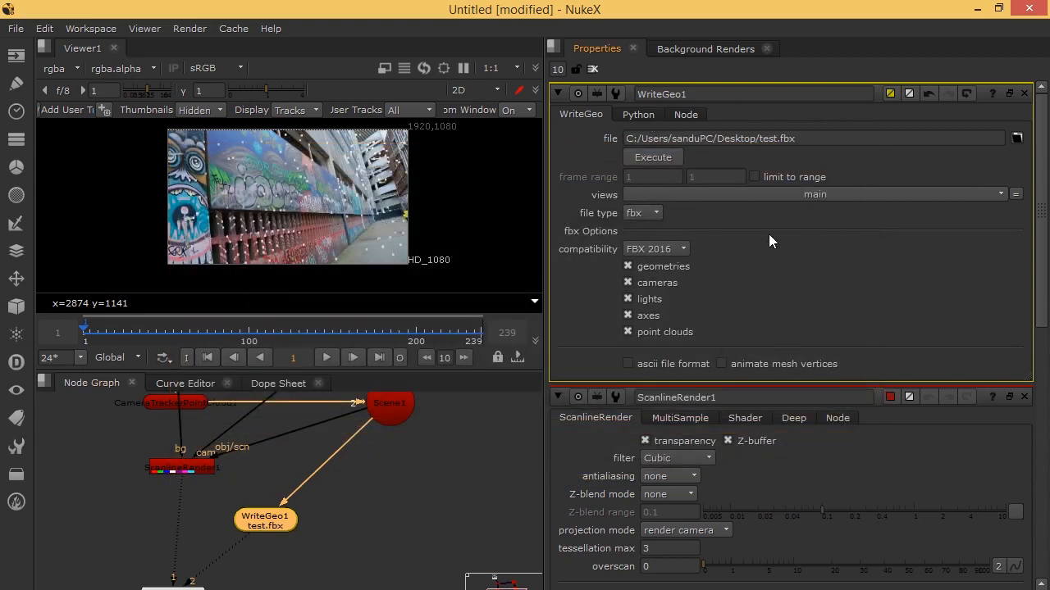
Step: Execute the WriteGeo export for the input frame range 1-239
{"action": "left_click", "coordinate": [651, 157]}
{"action": "left_click_drag", "start_coordinate": [558, 239], "coordinate": [377, 397]}
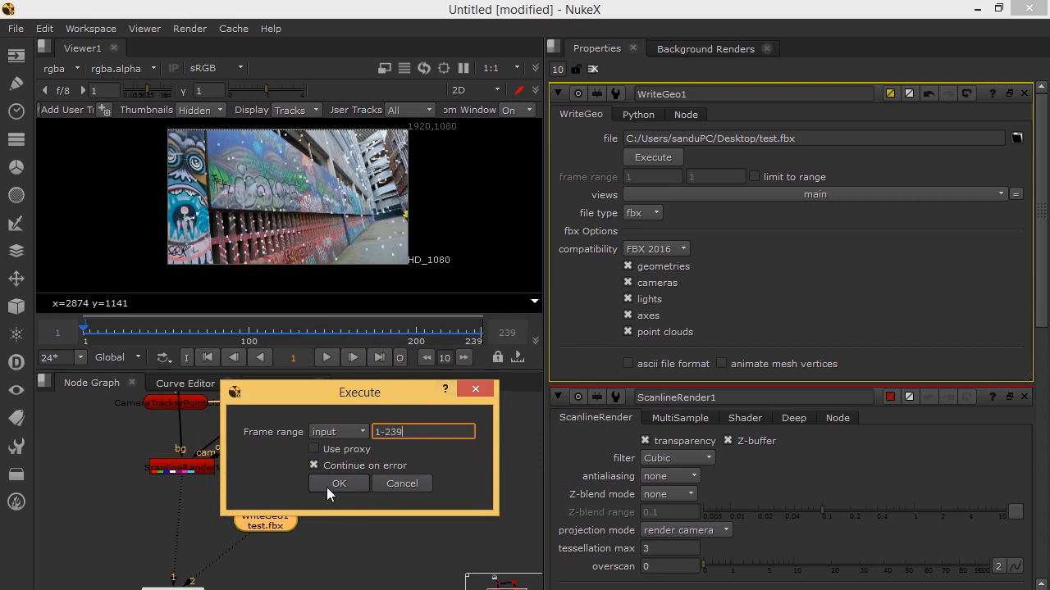
{"action": "left_click", "coordinate": [361, 488]}
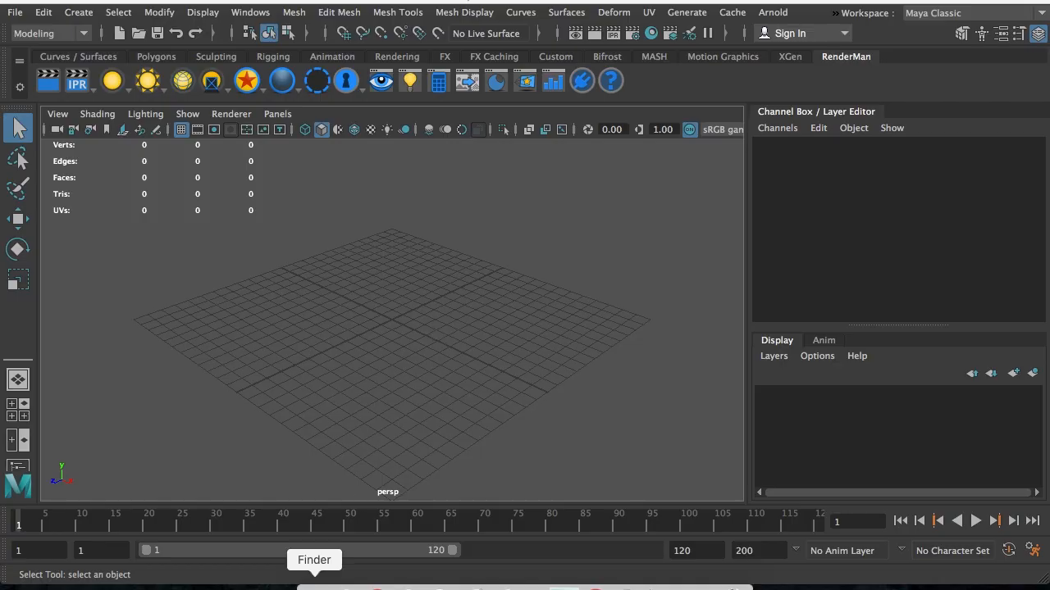
Step: Locate the exported test.fbx in the Desktop folder in Finder and return to Maya
{"action": "left_click", "coordinate": [336, 566]}
{"action": "left_click", "coordinate": [861, 504]}
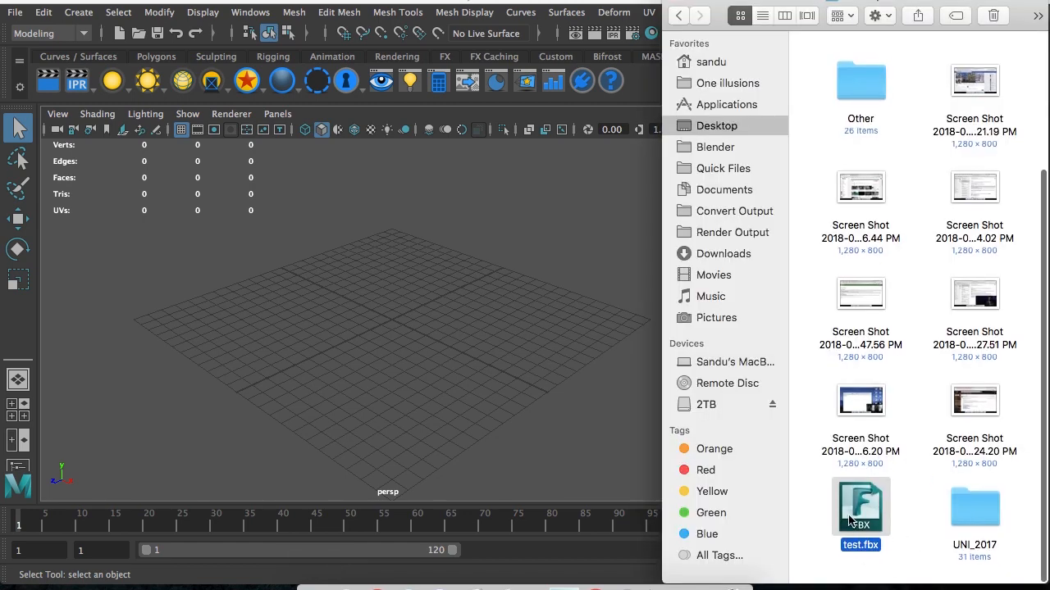
{"action": "left_click", "coordinate": [374, 392]}
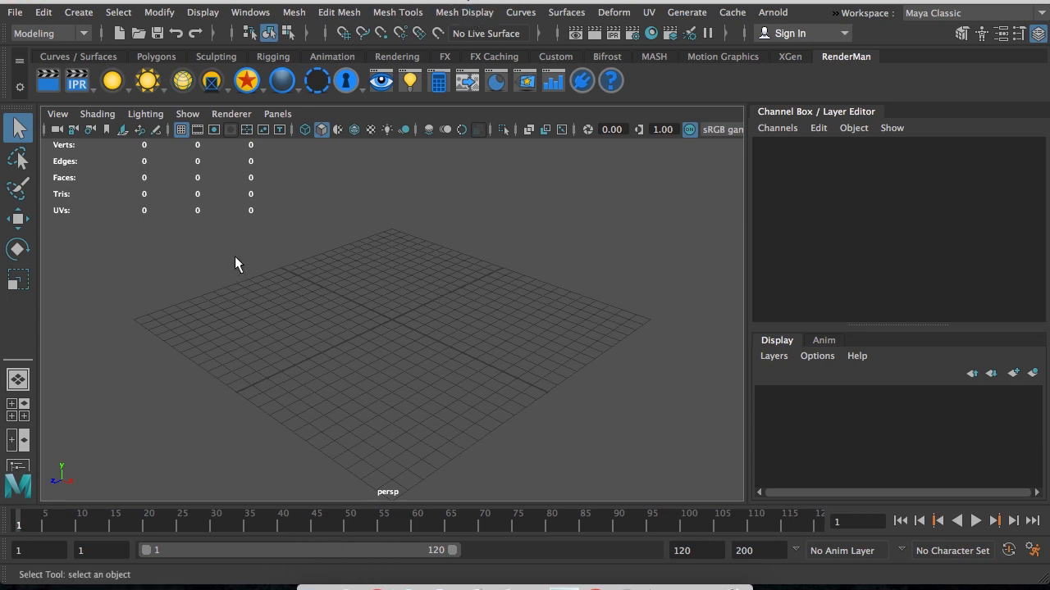
Step: Check the load status of fbxmaya.bundle in Maya's Plug-in Manager and close the manager
{"action": "left_click", "coordinate": [247, 15]}
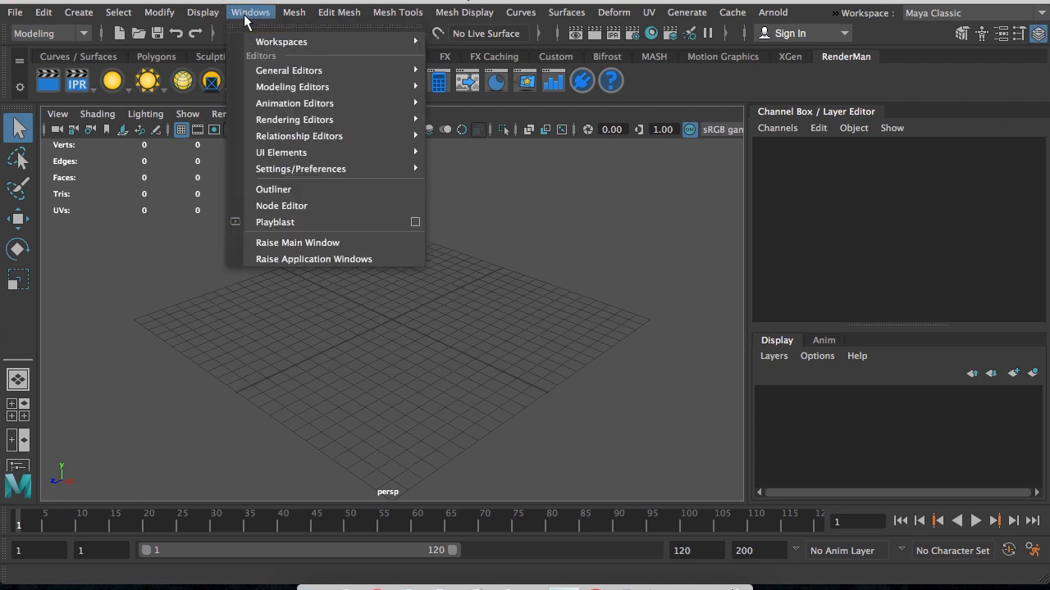
{"action": "mouse_move", "coordinate": [311, 169]}
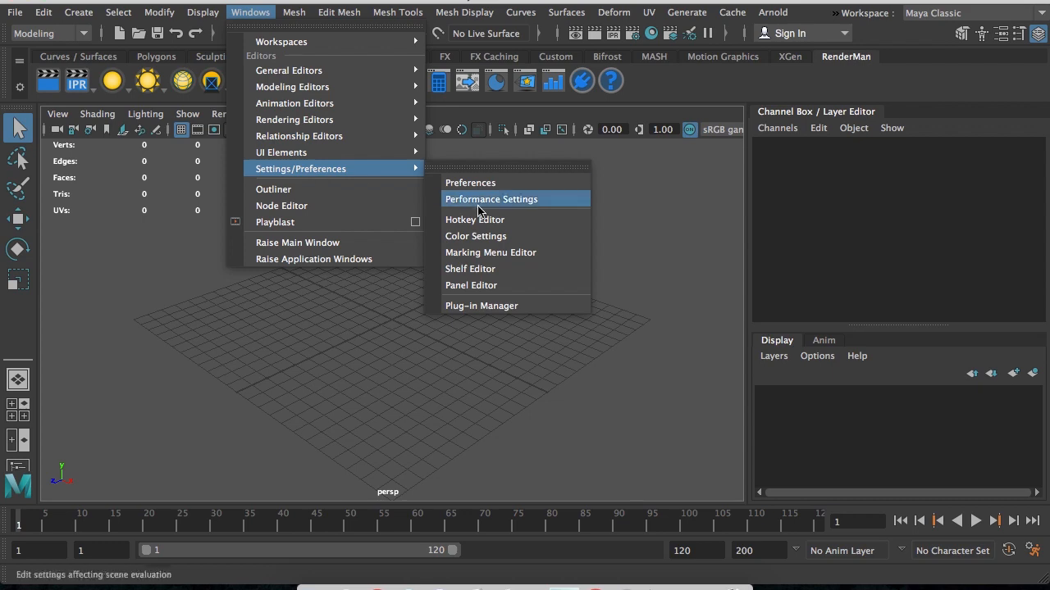
{"action": "left_click", "coordinate": [499, 306]}
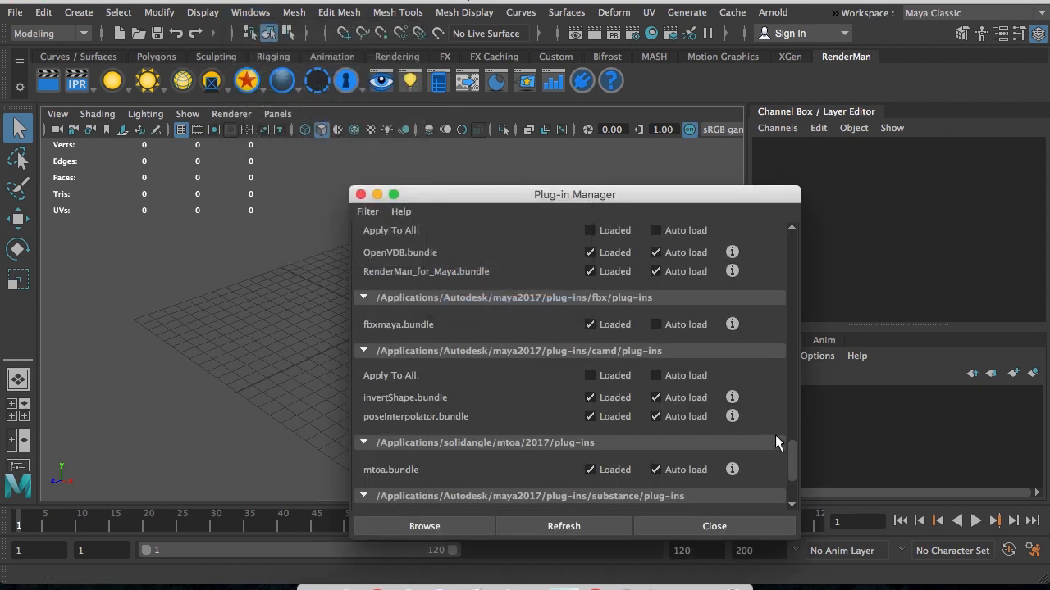
{"action": "left_click_drag", "start_coordinate": [791, 463], "coordinate": [794, 440]}
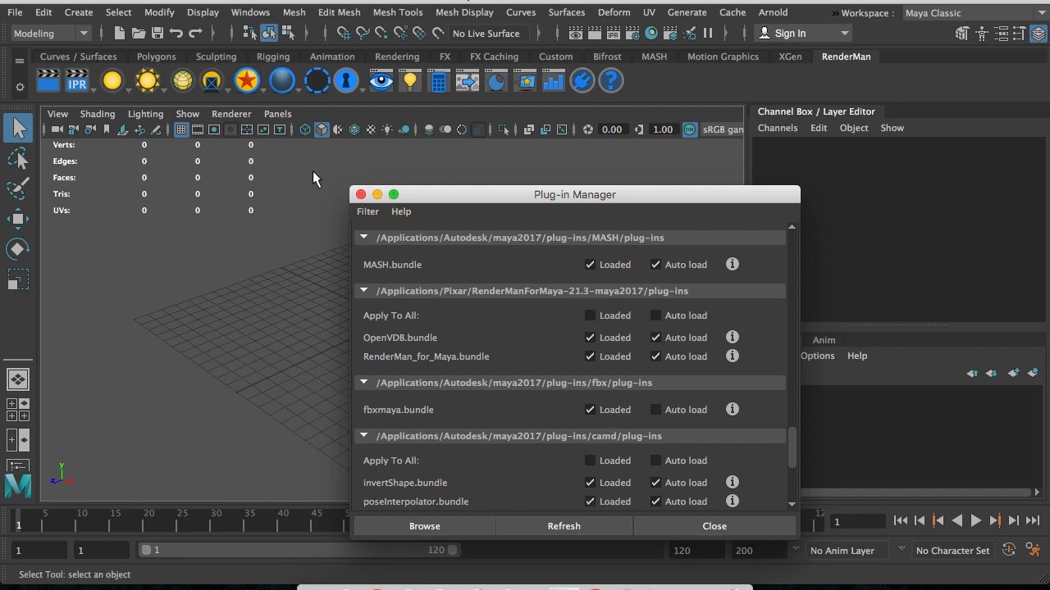
{"action": "left_click", "coordinate": [360, 196]}
Step: Import test.fbx from the Desktop folder into the Maya scene
{"action": "left_click", "coordinate": [312, 579]}
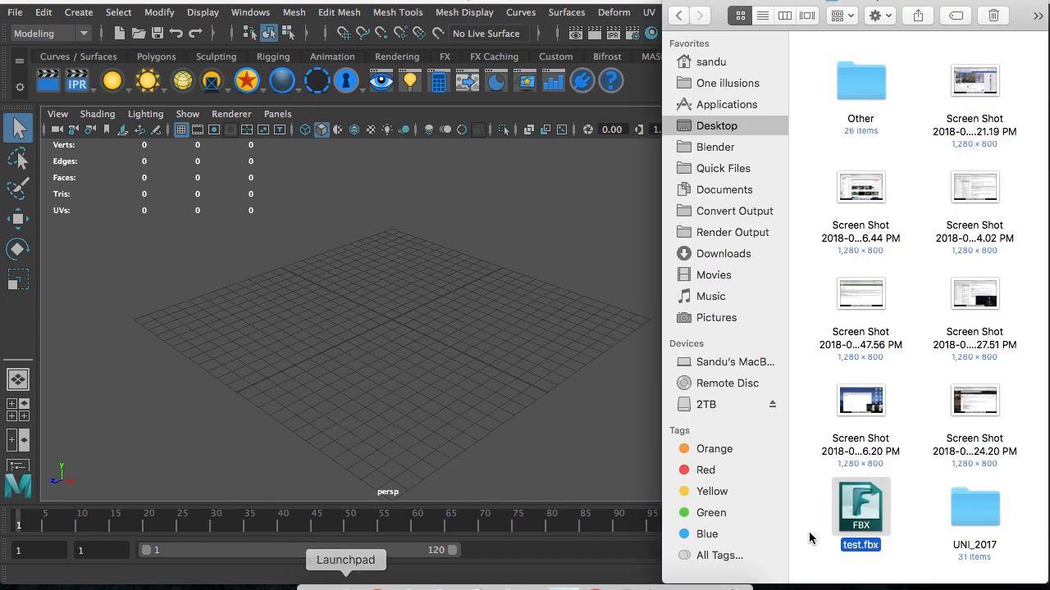
{"action": "left_click_drag", "start_coordinate": [857, 510], "coordinate": [311, 274]}
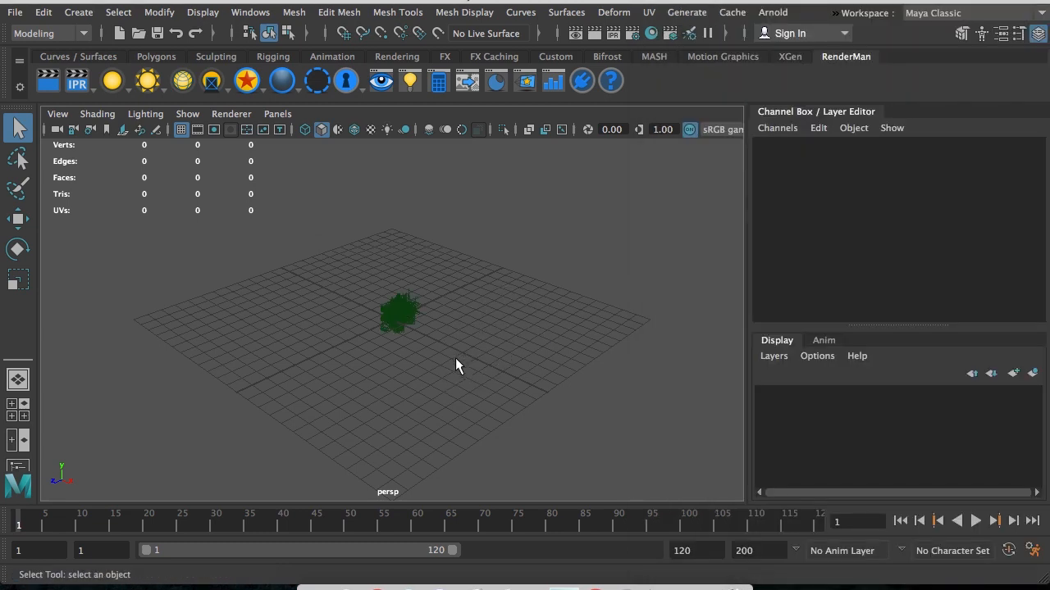
{"action": "scroll", "coordinate": [401, 335], "scroll_direction": "up", "scroll_amount": 10}
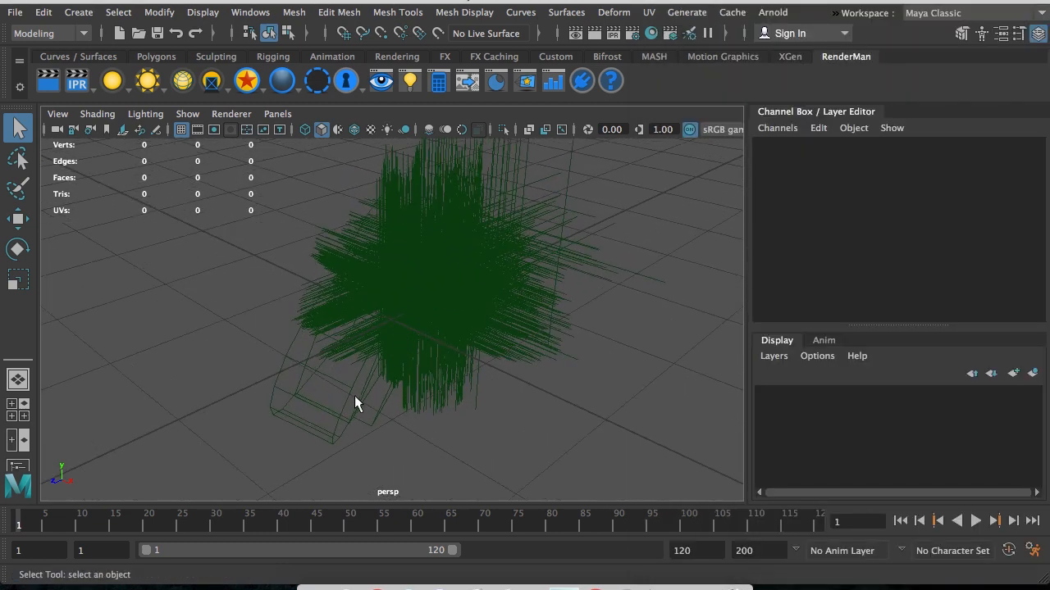
Step: Select a locator in the imported point cloud to inspect it, and clear the selection
{"action": "left_click", "coordinate": [354, 398]}
{"action": "left_click", "coordinate": [489, 262]}
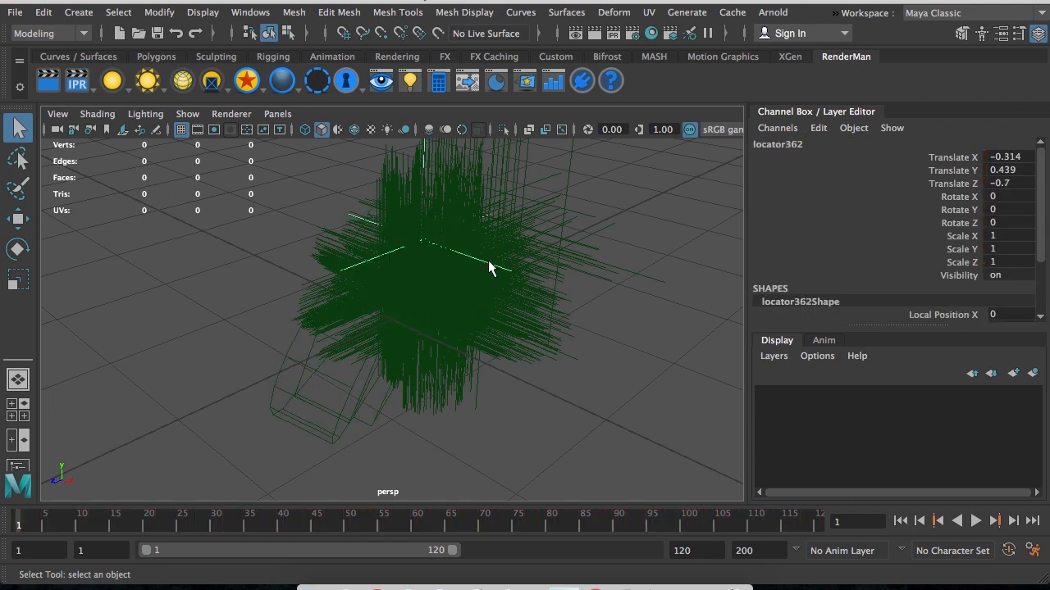
{"action": "left_click", "coordinate": [613, 440]}
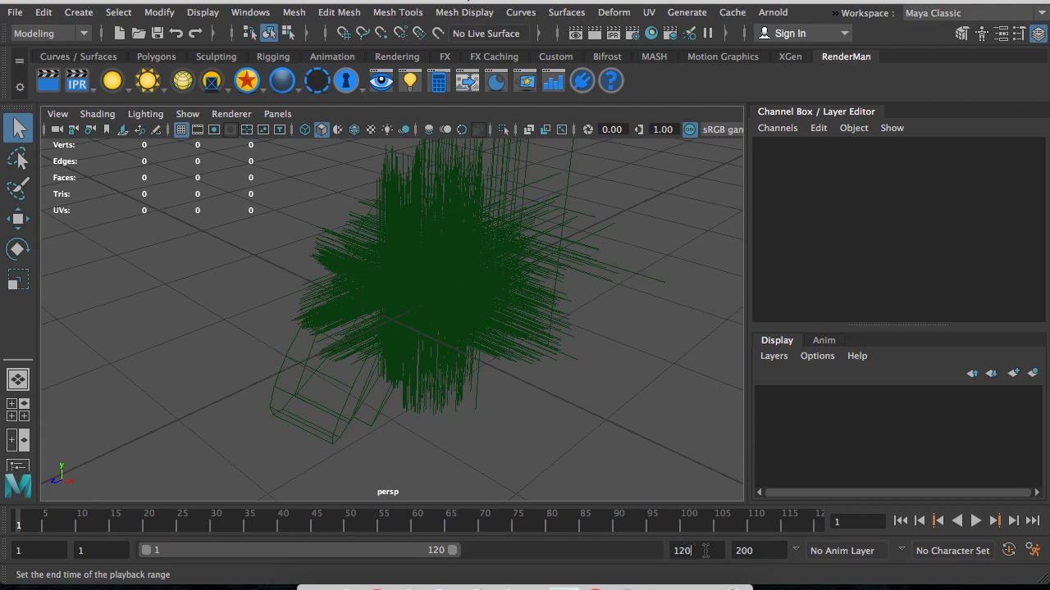
Step: Open test.fbx from Finder in the FBX viewer to check its animation length, and return to Maya
{"action": "left_click", "coordinate": [314, 587]}
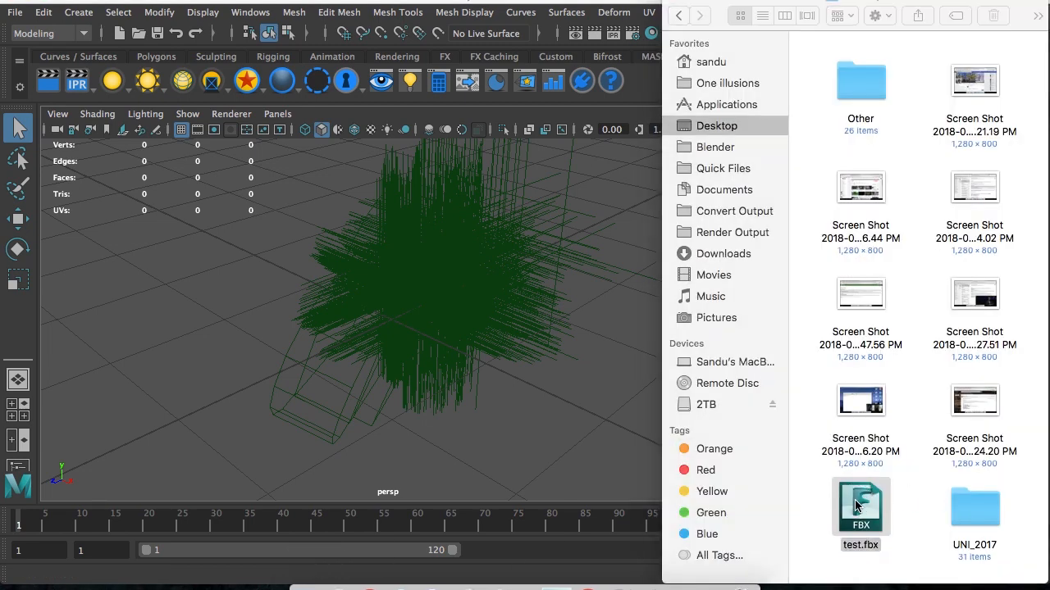
{"action": "left_click_drag", "start_coordinate": [860, 509], "coordinate": [595, 363]}
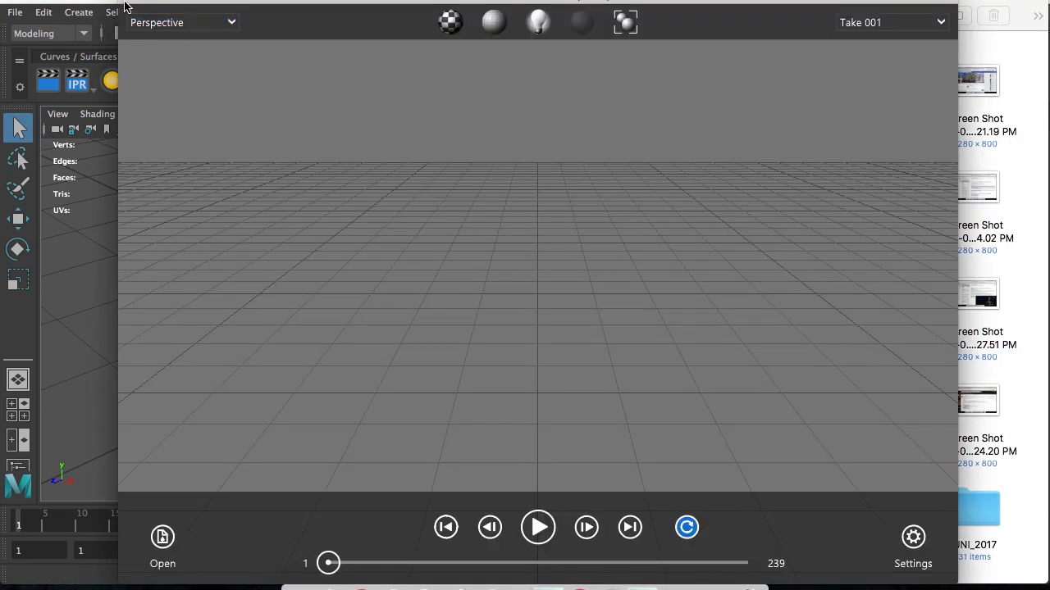
{"action": "left_click", "coordinate": [129, 4]}
{"action": "left_click", "coordinate": [446, 344]}
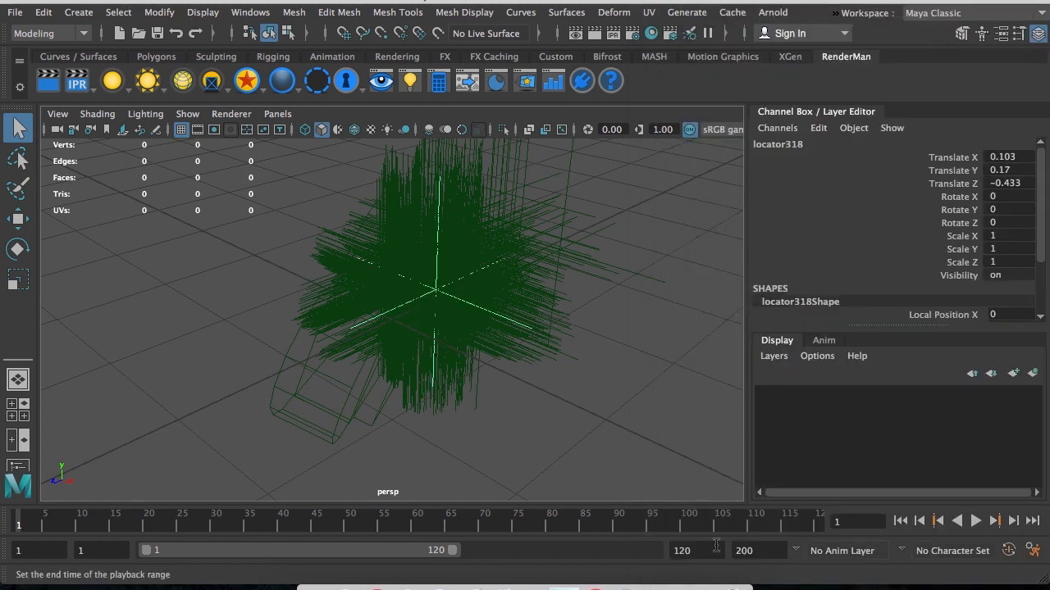
Step: Set the end time of the playback range to 239 and scrub the timeline to frame 213
{"action": "left_click_drag", "start_coordinate": [713, 554], "coordinate": [661, 553]}
{"action": "type", "text": "239"}
{"action": "key", "text": "Return"}
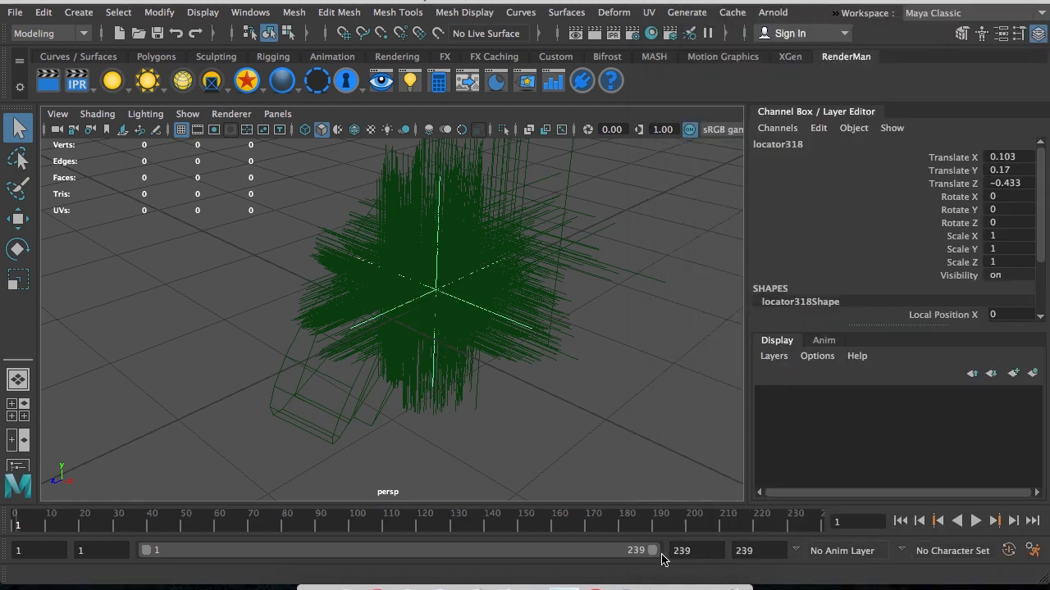
{"action": "left_click_drag", "start_coordinate": [23, 525], "coordinate": [734, 497]}
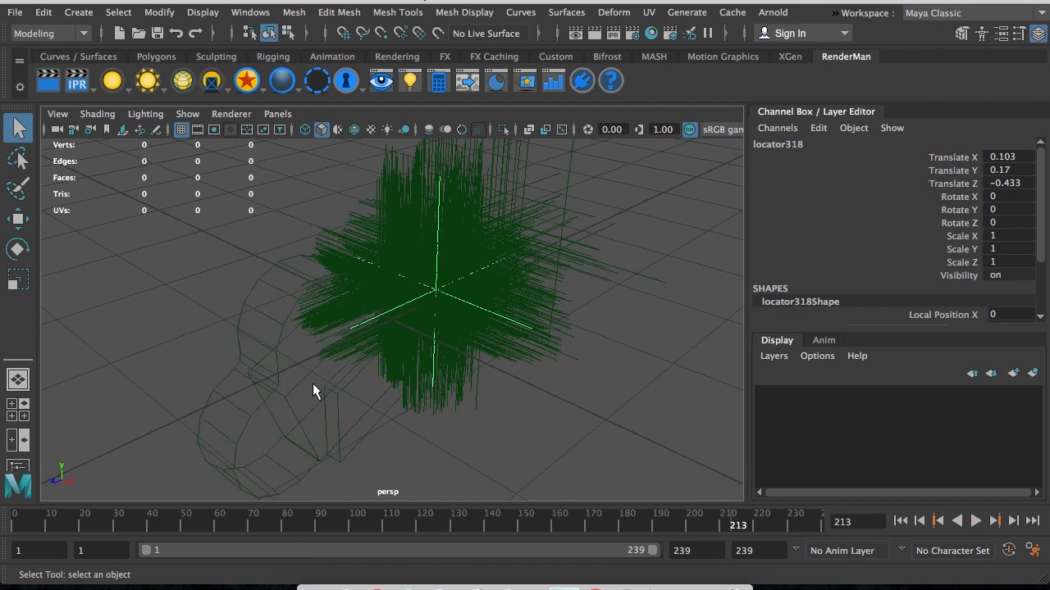
Step: Switch the viewport to look through the imported Camera1 and turn on the film gate
{"action": "left_click", "coordinate": [262, 370]}
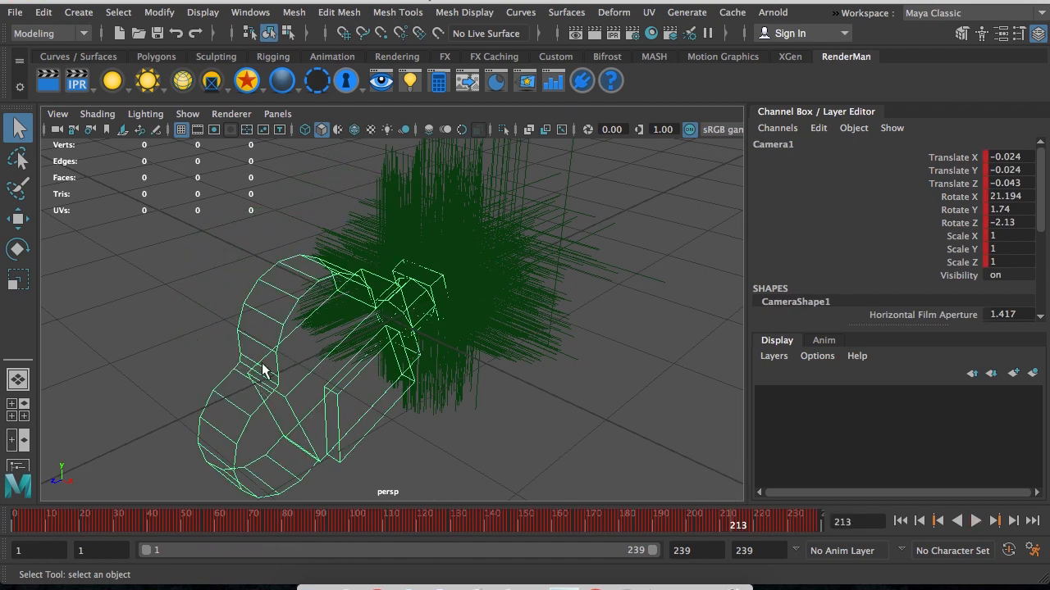
{"action": "left_click", "coordinate": [277, 115]}
{"action": "mouse_move", "coordinate": [350, 137]}
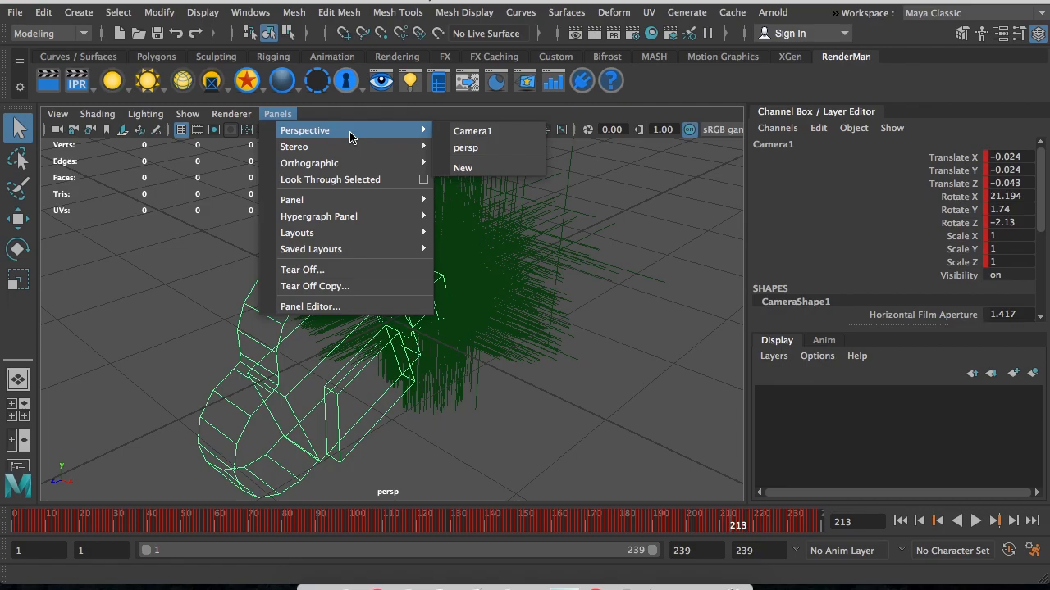
{"action": "left_click", "coordinate": [455, 132]}
{"action": "left_click", "coordinate": [198, 129]}
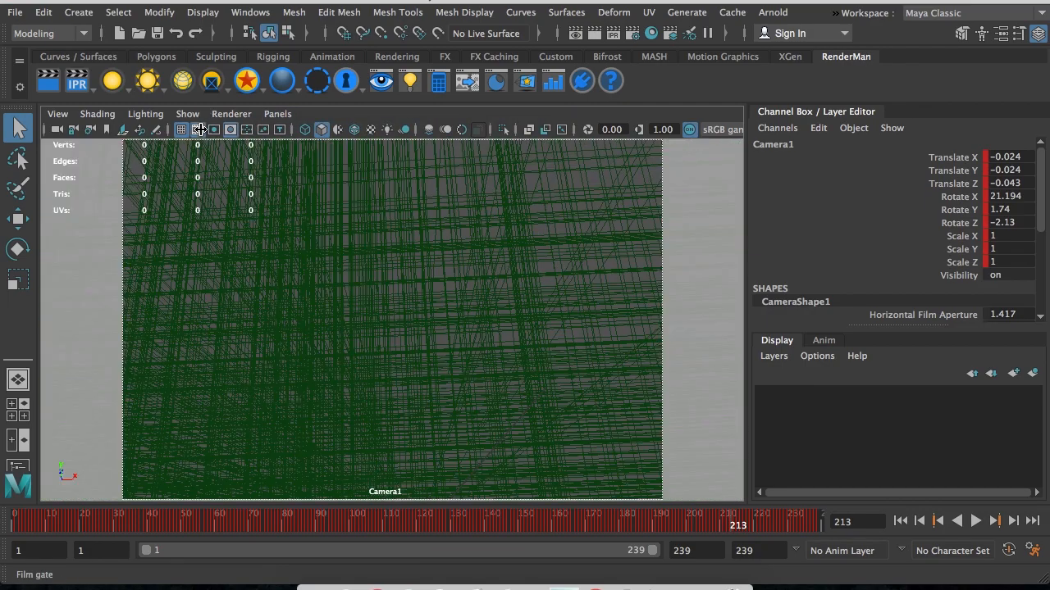
Step: Scrub repeatedly through the timeline to review Camera1's tracked motion against the locators, bringing up the Curves / Surfaces shelf along the way
{"action": "left_click", "coordinate": [25, 525]}
{"action": "left_click_drag", "start_coordinate": [25, 525], "coordinate": [447, 506]}
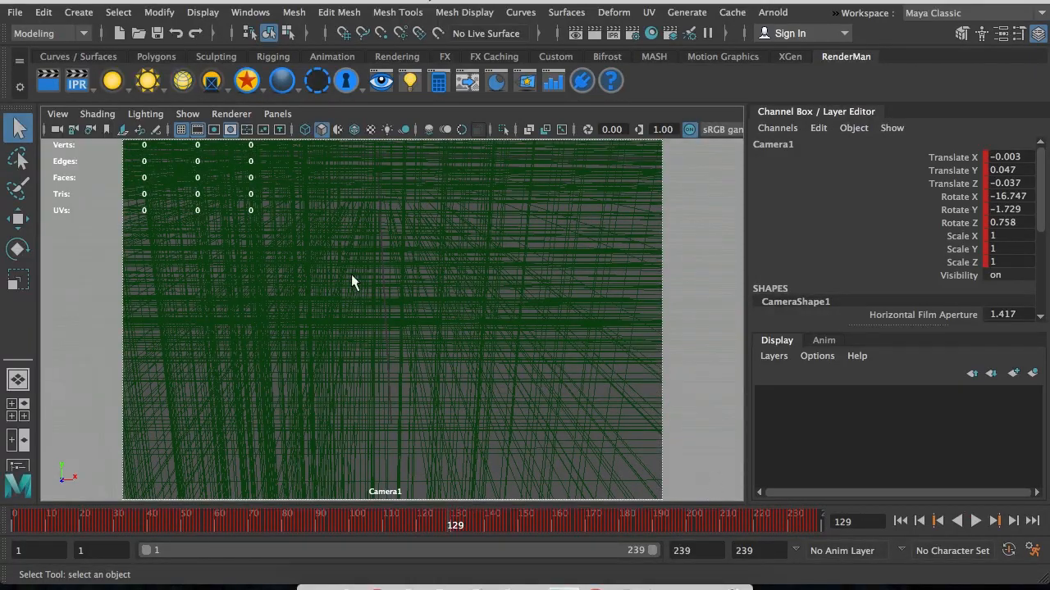
{"action": "left_click_drag", "start_coordinate": [40, 526], "coordinate": [607, 492]}
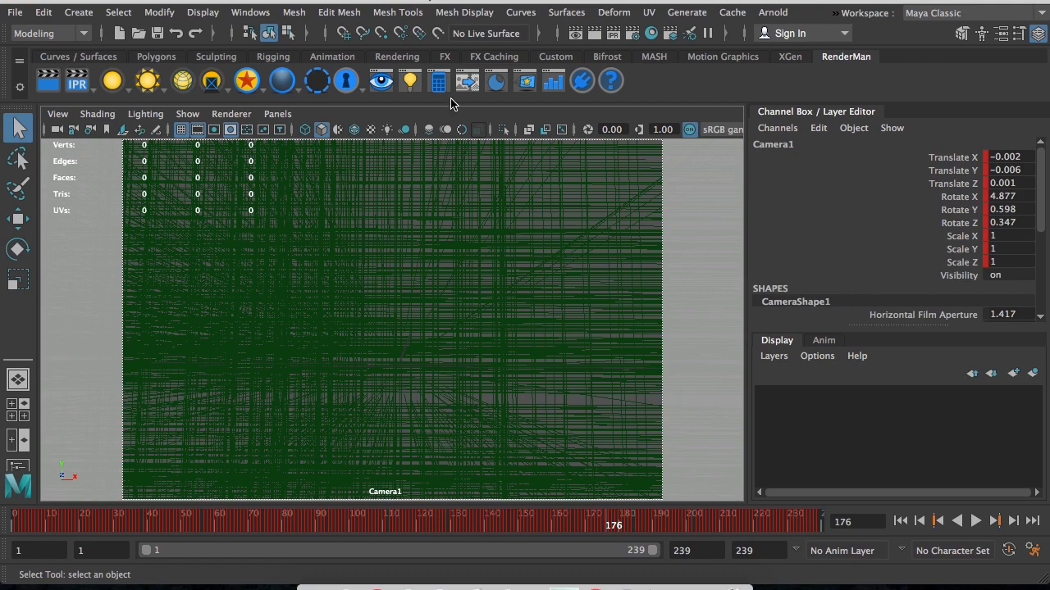
{"action": "left_click", "coordinate": [112, 57]}
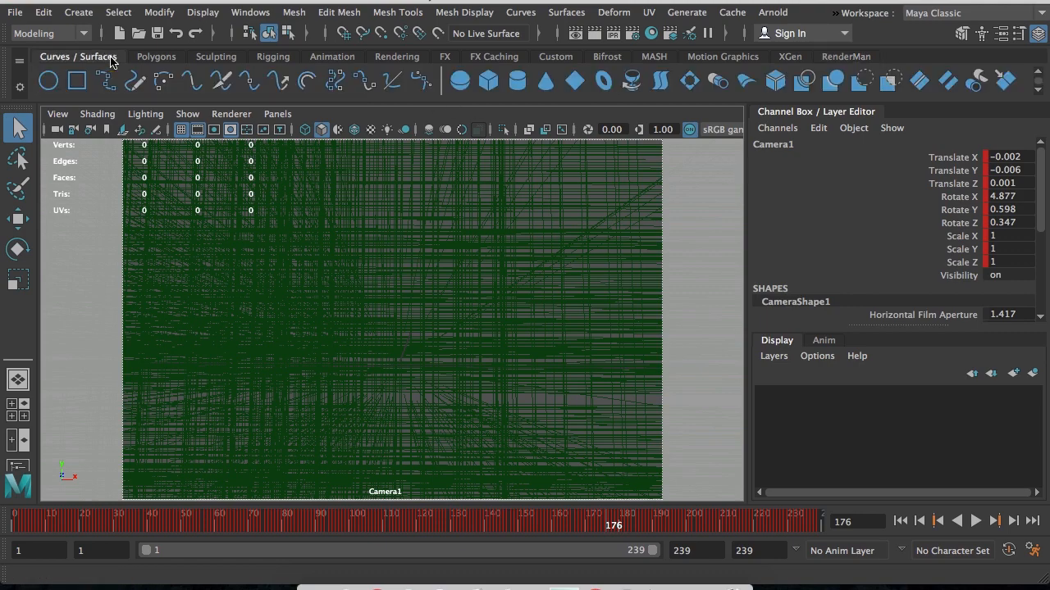
{"action": "left_click_drag", "start_coordinate": [45, 539], "coordinate": [802, 527]}
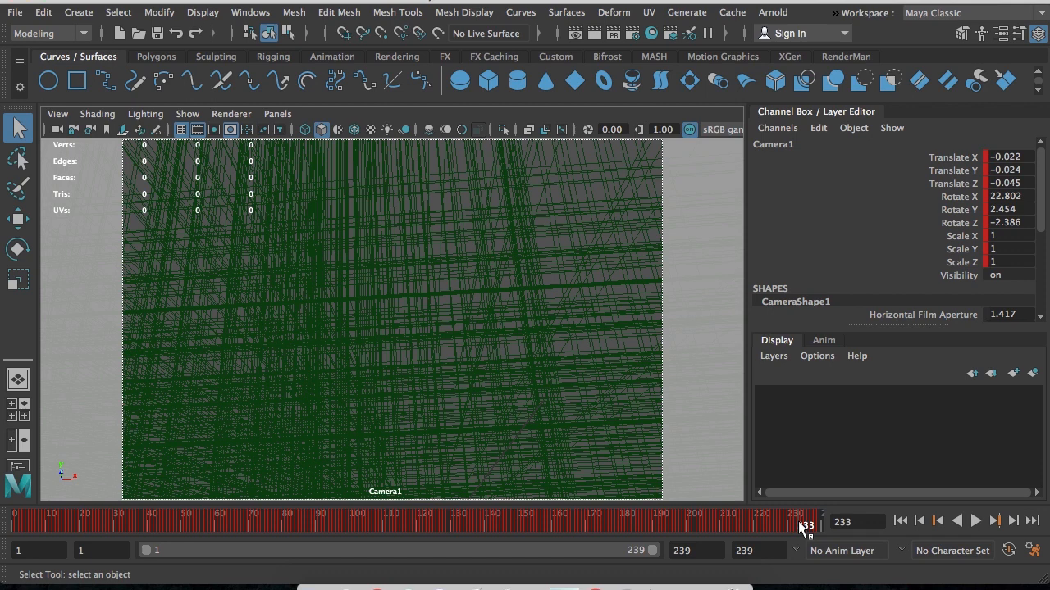